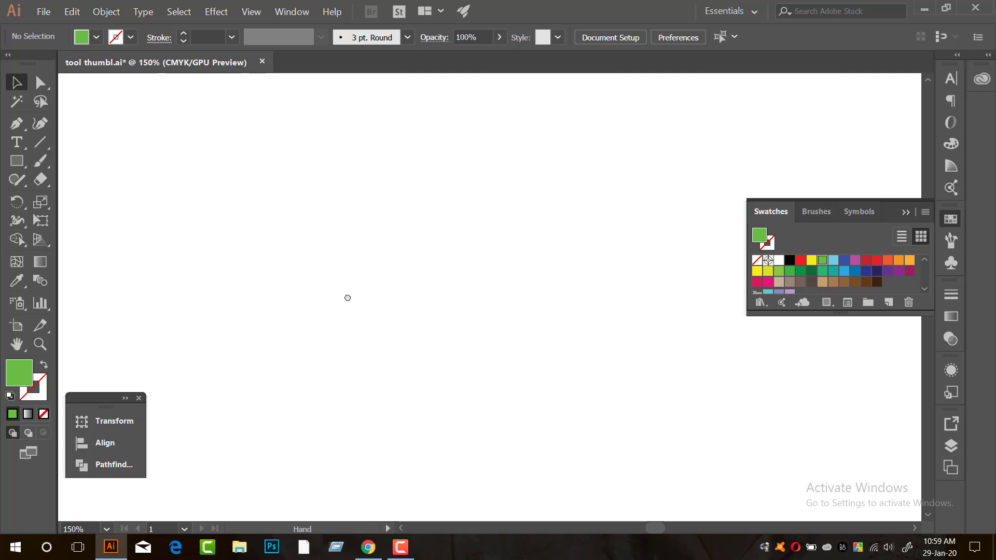
- Draw a closed curved leaf shape with the Pen tool, narrowing to a point at its upper end
click(9, 127)
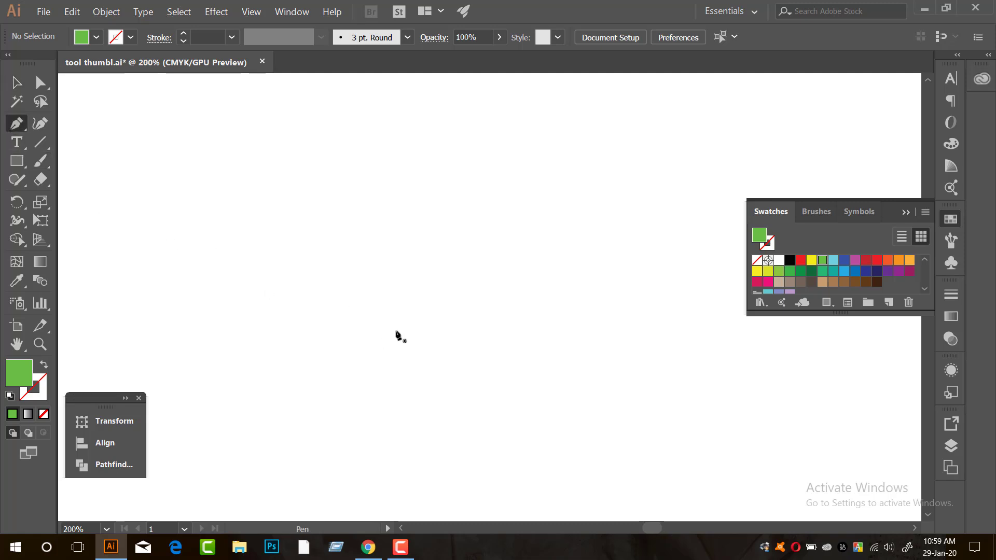
click(342, 331)
drag(359, 227, 429, 191)
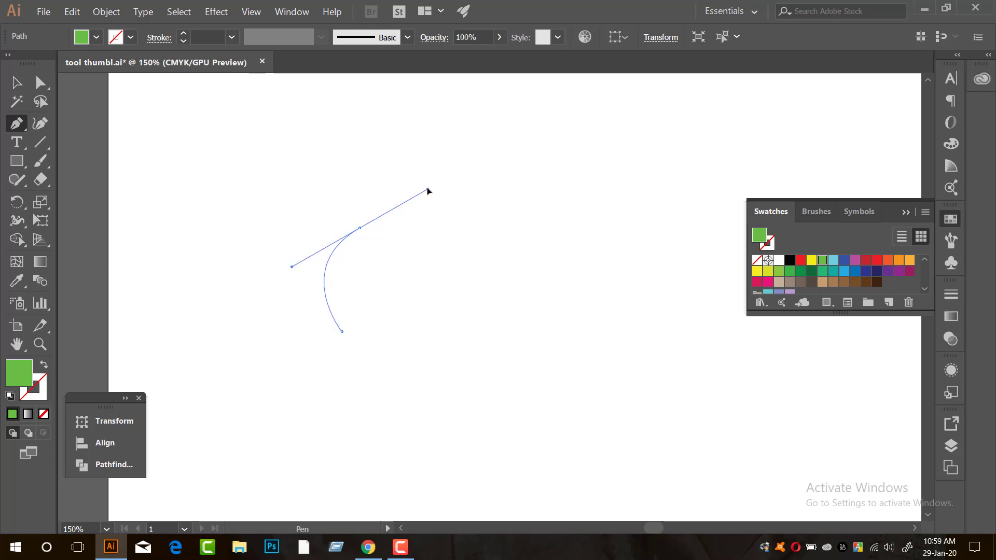
scroll(359, 228, up, 1)
click(358, 225)
scroll(357, 228, up, 1)
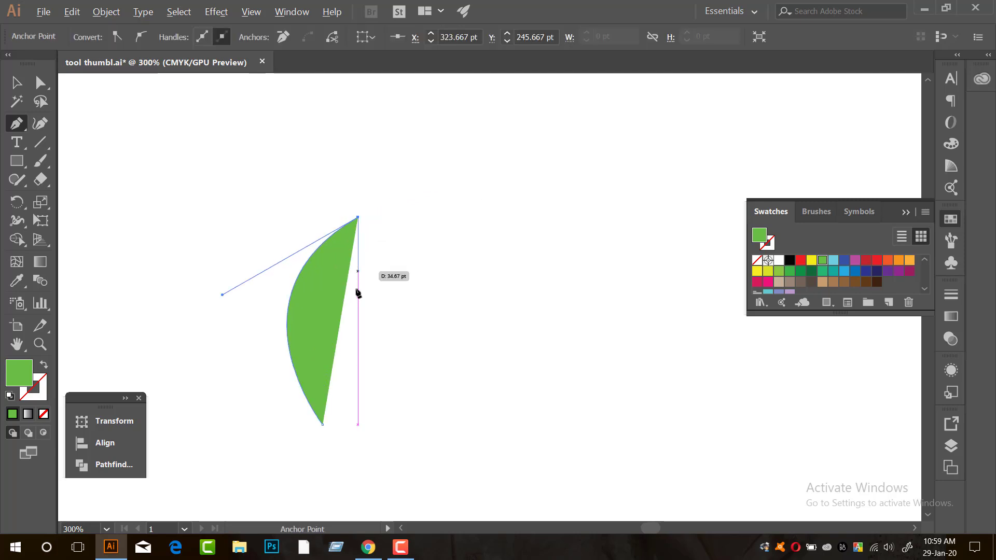
drag(358, 324, 408, 363)
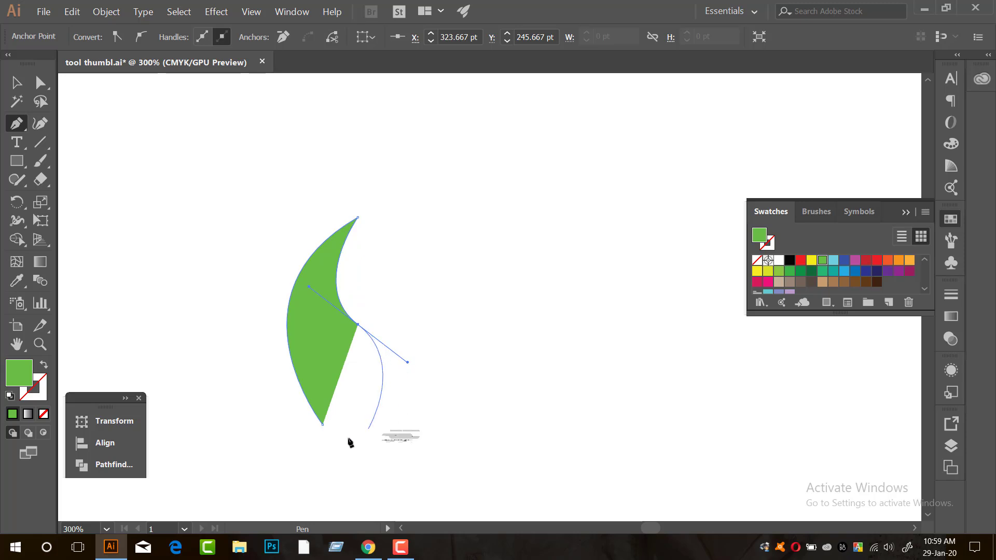
drag(322, 424, 261, 448)
click(15, 83)
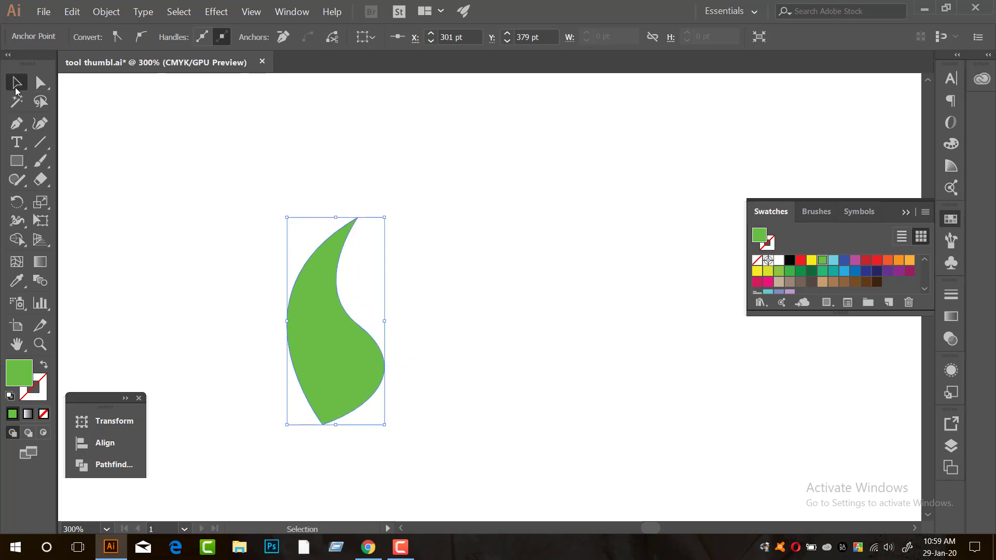
- Rotate the green leaf so that its pointed tip faces the upper right
click(387, 203)
scroll(387, 203, down, 2)
click(362, 235)
drag(391, 204, 390, 327)
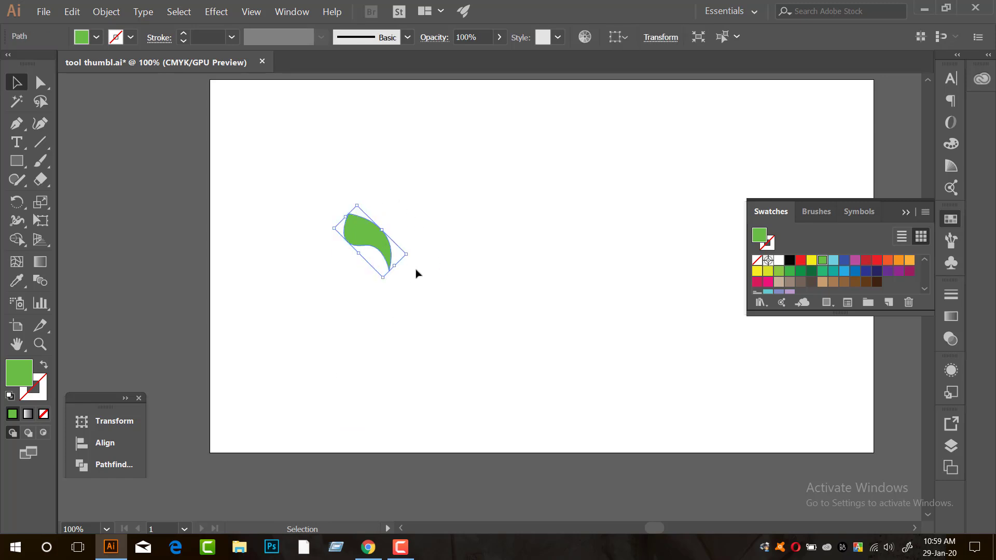
drag(412, 255, 407, 202)
- Duplicate the leaf, rotate the copy 180°, and scale it down beneath the original's inner curve
scroll(347, 229, up, 2)
drag(340, 230, 322, 342)
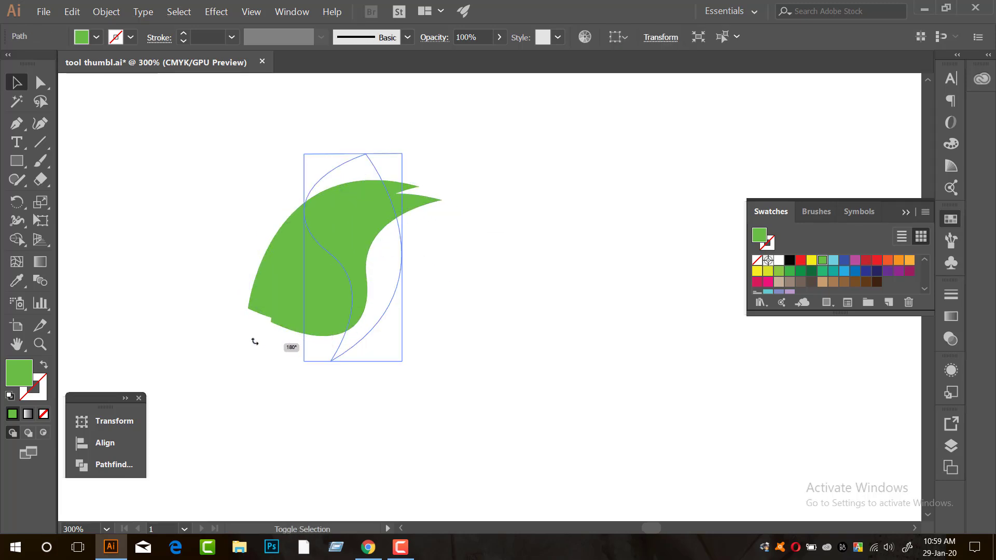
drag(263, 344, 218, 300)
drag(407, 208, 450, 268)
click(466, 242)
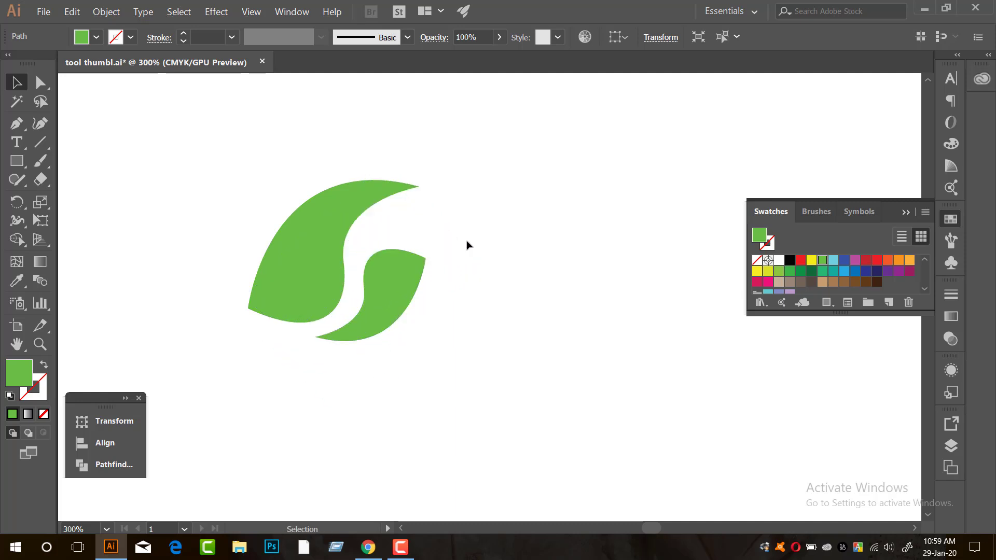
- Nudge the smaller leaf copy and delete it
scroll(466, 242, down, 2)
scroll(417, 273, up, 2)
scroll(461, 216, down, 2)
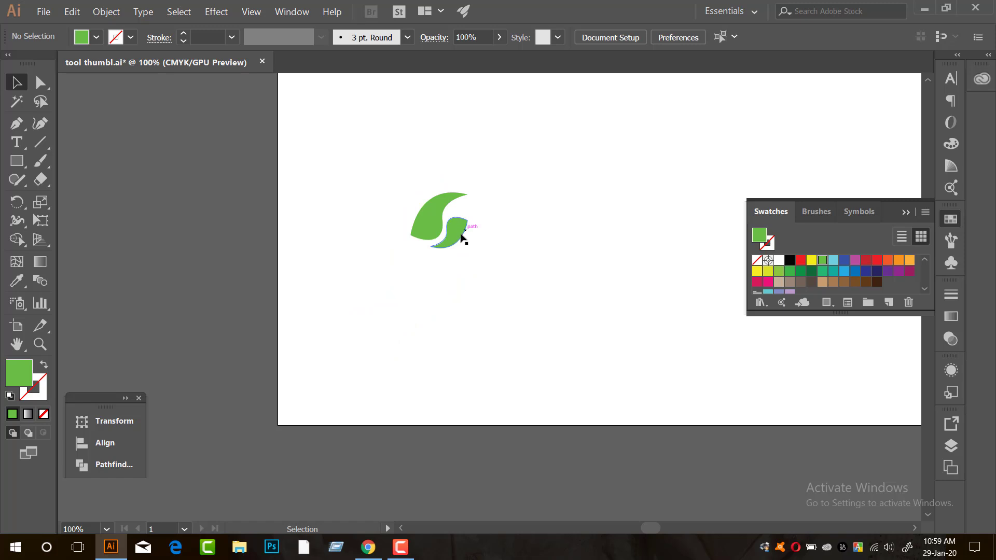
scroll(463, 234, up, 2)
drag(445, 230, 454, 224)
click(532, 146)
click(466, 220)
key(Delete)
- Start a Pen path just beyond the leaf's pointed tip
click(420, 212)
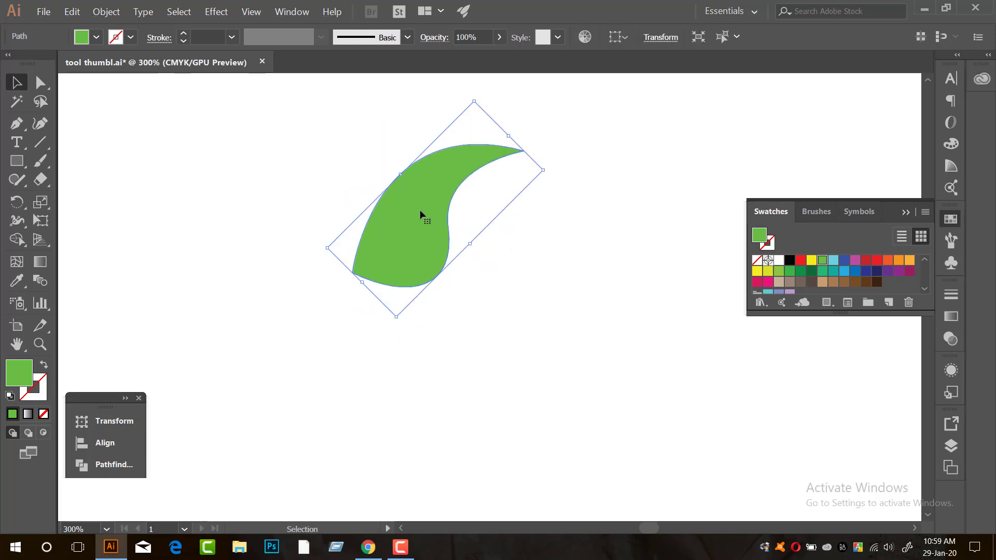
scroll(418, 210, up, 1)
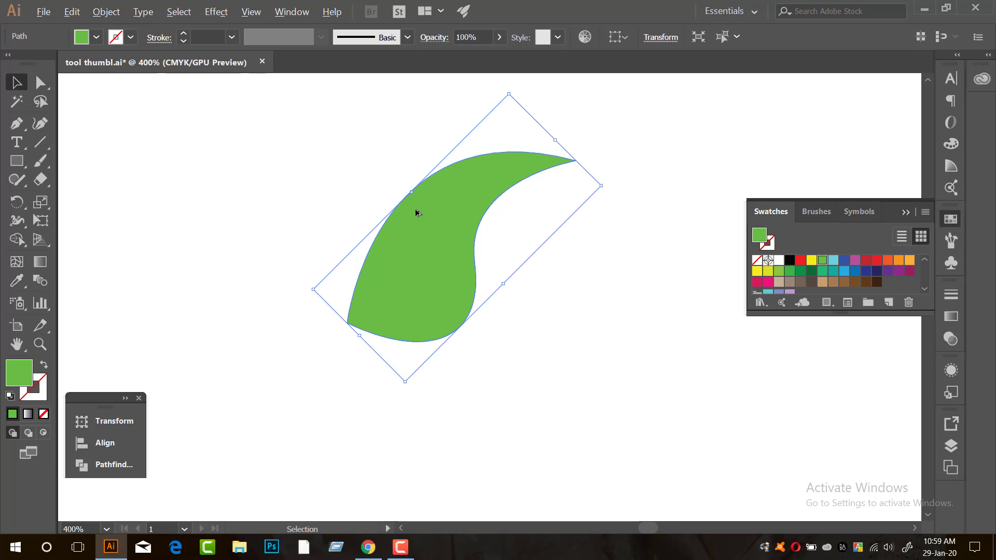
click(18, 127)
scroll(355, 318, up, 1)
scroll(389, 288, down, 2)
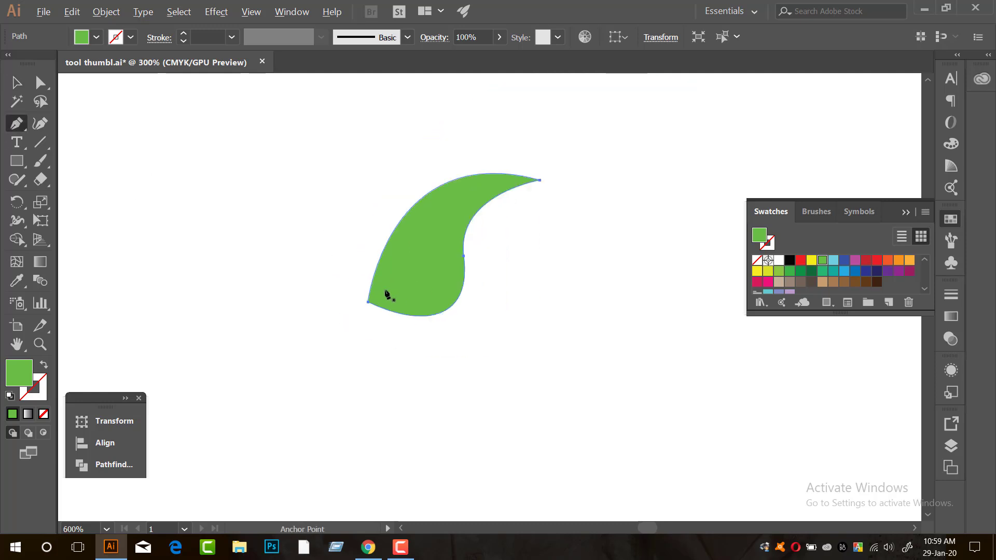
scroll(396, 285, up, 1)
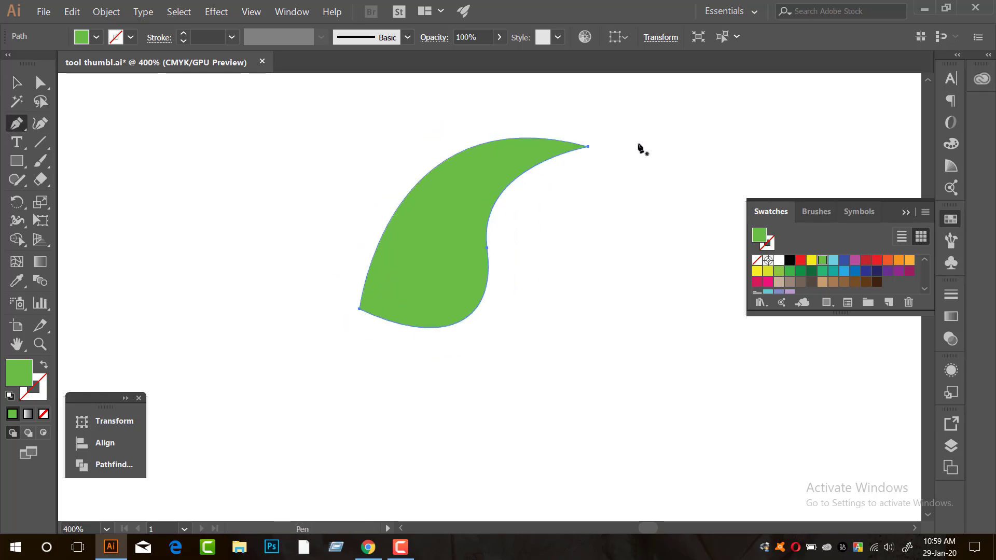
click(597, 149)
drag(399, 333, 379, 398)
scroll(358, 436, down, 4)
key(ctrl+z)
scroll(411, 332, up, 4)
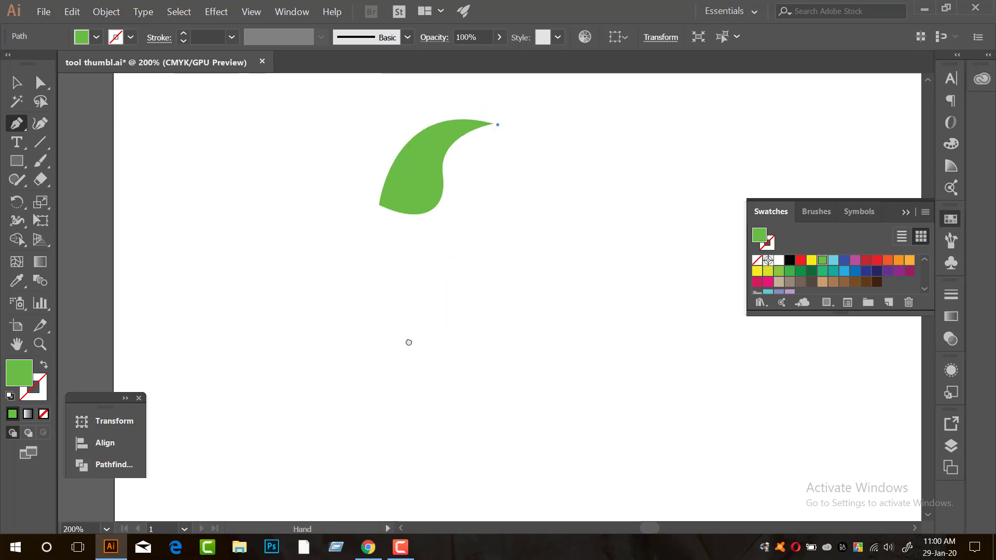
- Curve the Pen path from the tip down past the leaf's base, remove its fill, and end the path
scroll(398, 321, down, 1)
drag(369, 283, 354, 459)
click(44, 414)
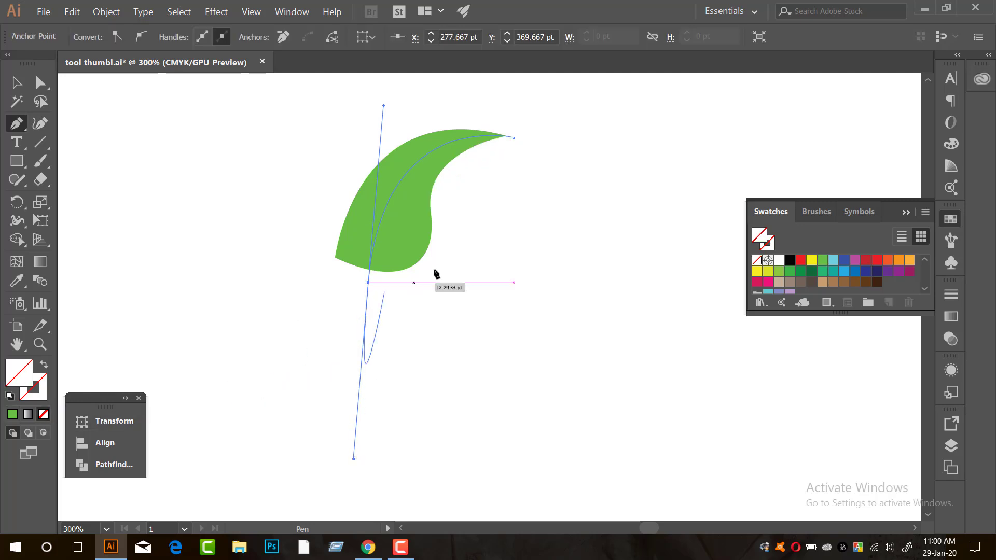
ctrl+click(473, 227)
- Switch the artwork to outline view
drag(469, 202, 465, 262)
scroll(401, 249, up, 1)
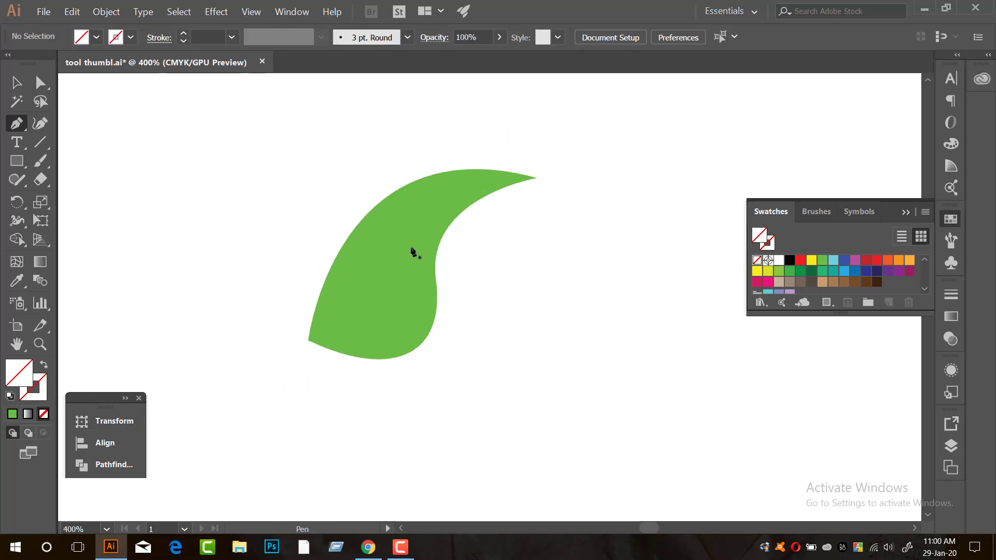
key(ctrl+y)
scroll(402, 266, up, 1)
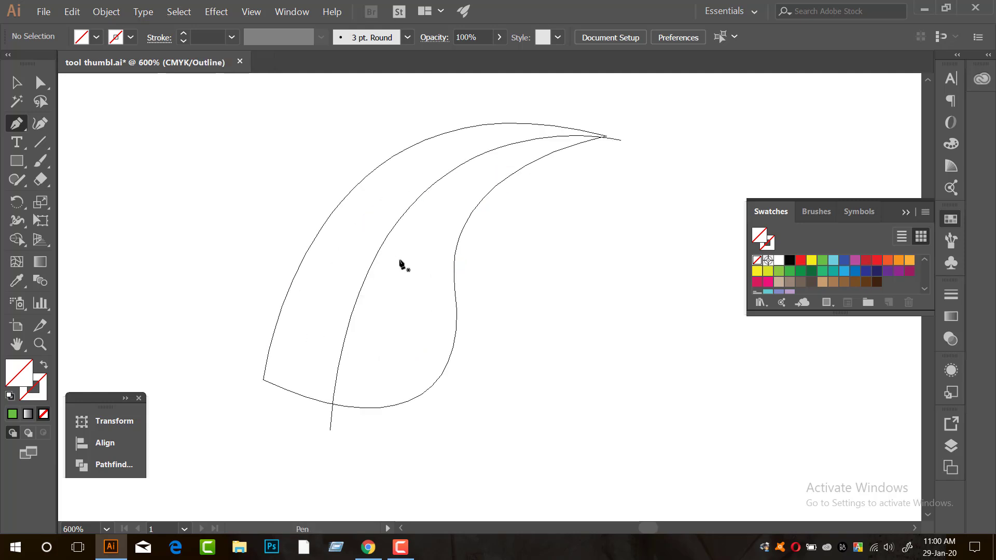
- Draw a second curve from just beside the first curve's lower end up to its end at the leaf's tip
click(338, 423)
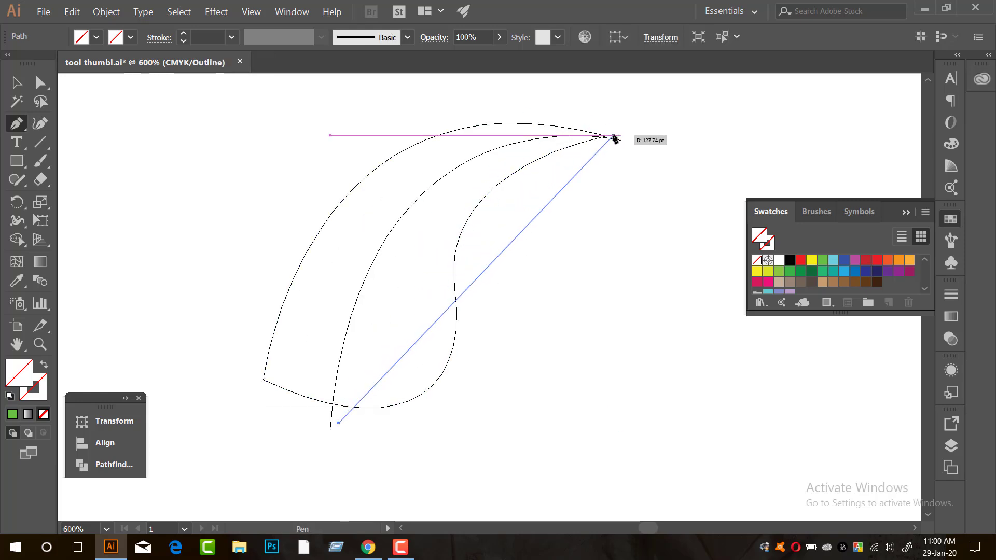
drag(619, 139, 902, 171)
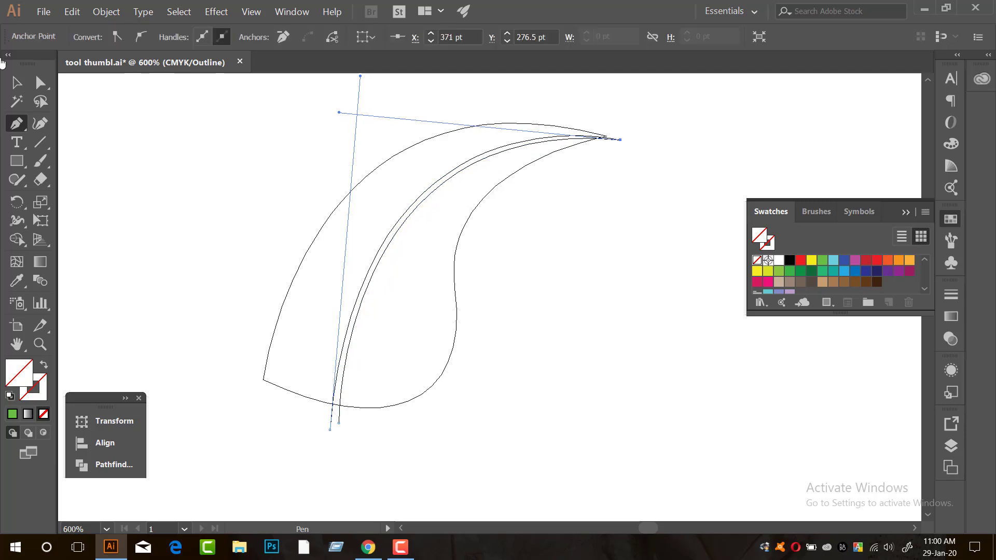
click(17, 82)
scroll(545, 112, up, 3)
drag(683, 138, 576, 149)
drag(661, 244, 639, 197)
click(638, 202)
click(615, 135)
scroll(610, 132, down, 3)
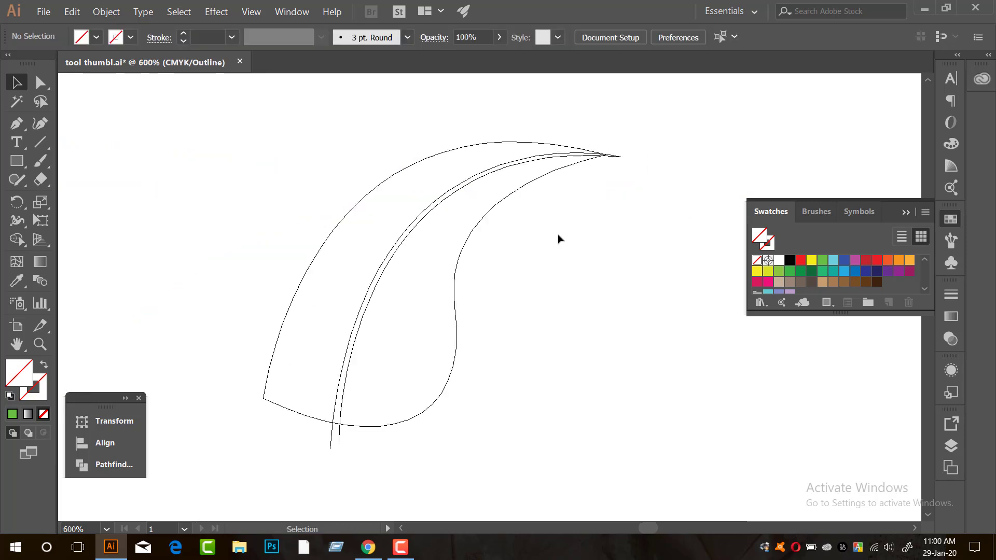
- Move the second curve's lower end to the right, widening the gap between the curves at the leaf's base
drag(474, 313, 451, 276)
drag(318, 407, 331, 410)
click(422, 356)
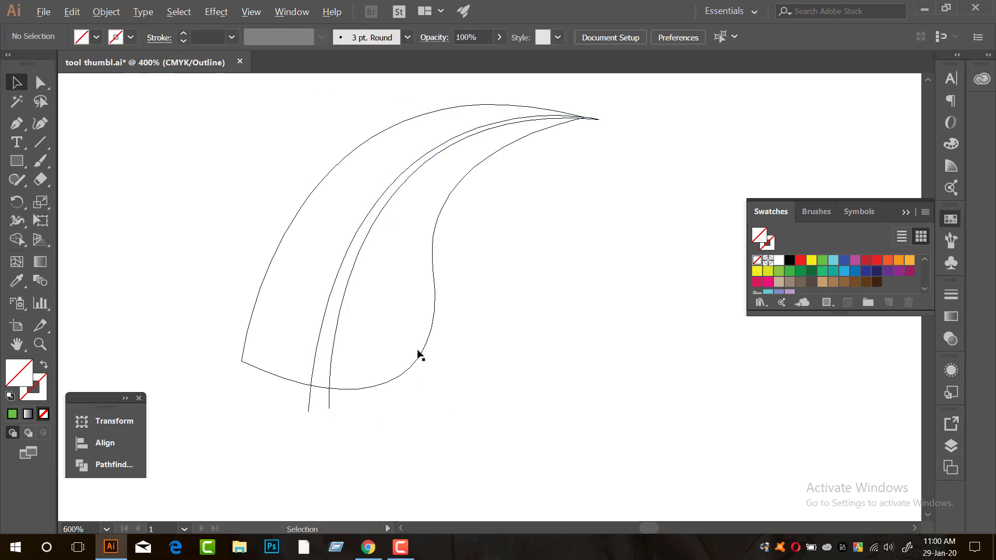
scroll(408, 327, down, 1)
scroll(384, 305, up, 1)
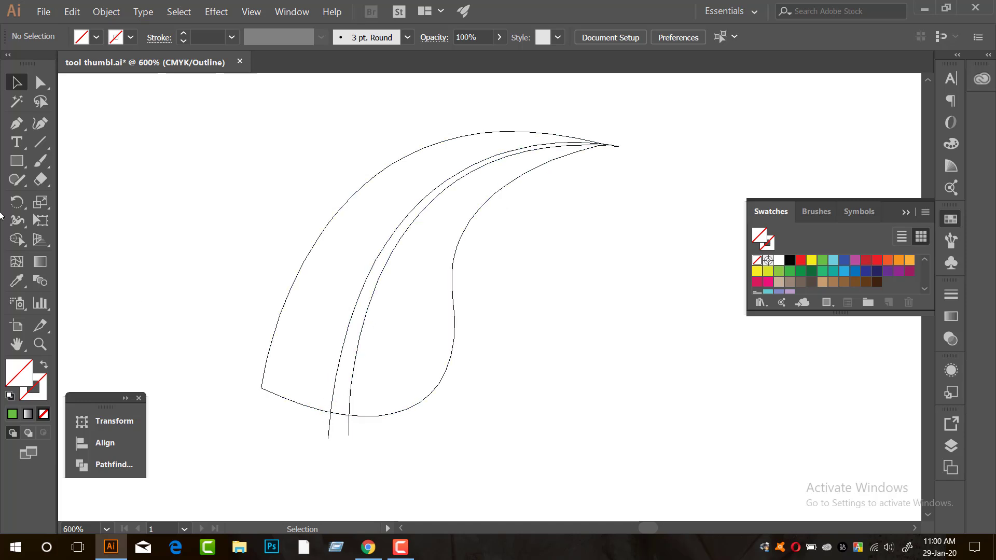
click(16, 123)
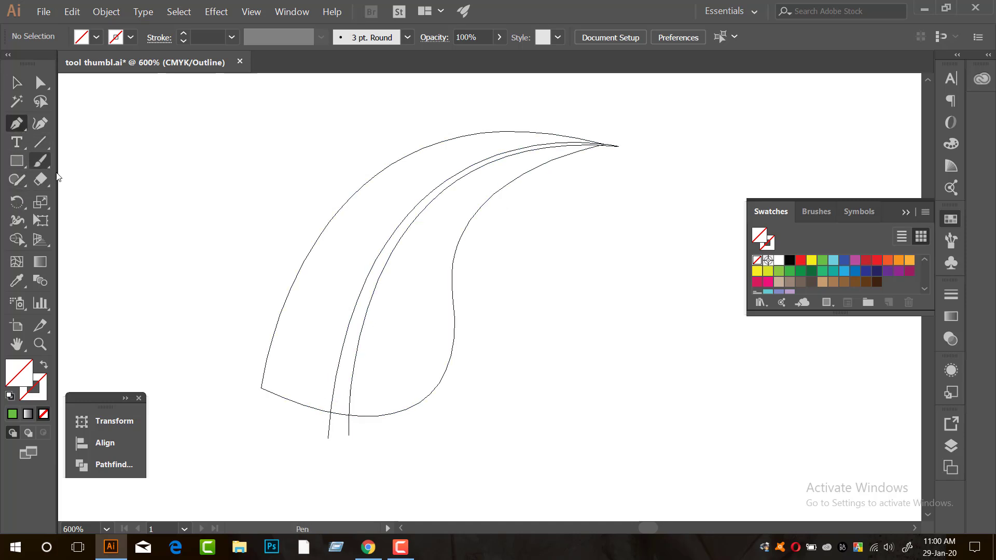
click(16, 83)
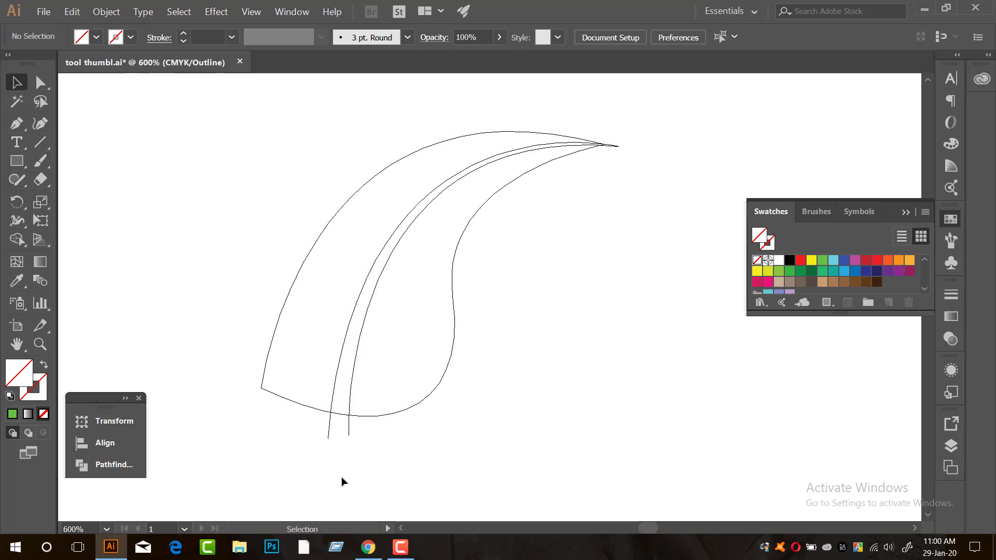
- Add a third curve by duplicating the left one with its lower end shifted slightly left to X 276.5 pt
click(329, 436)
key(a)
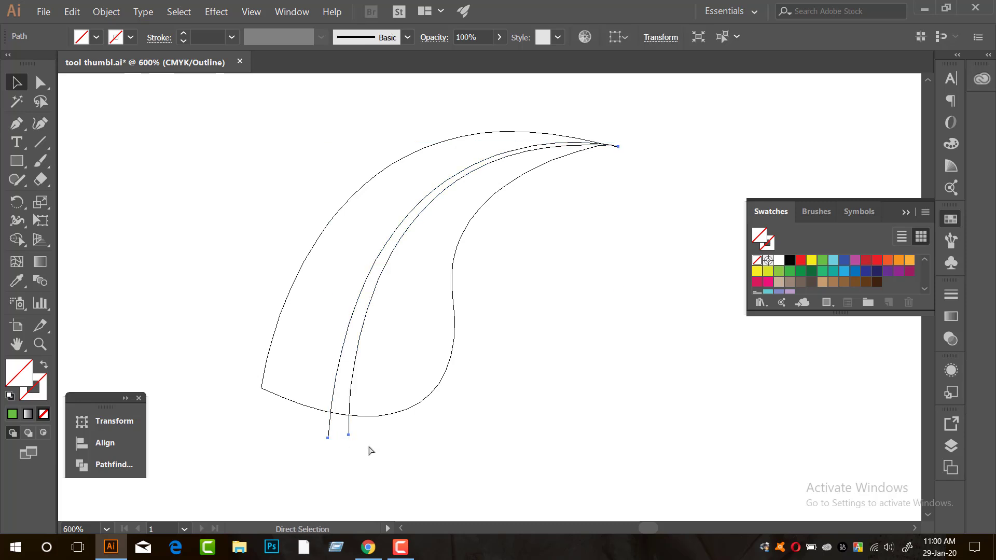
click(328, 438)
drag(325, 440, 322, 440)
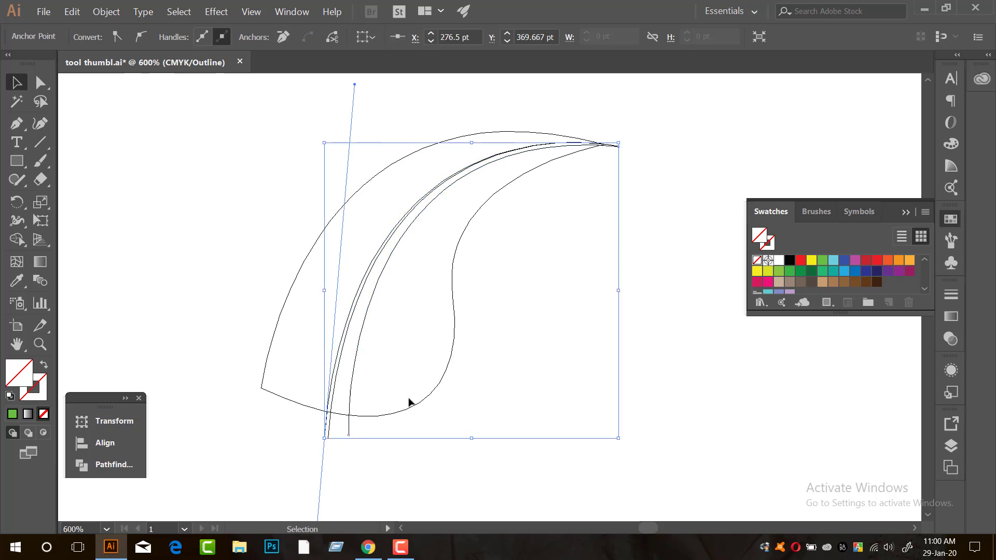
scroll(614, 116, up, 3)
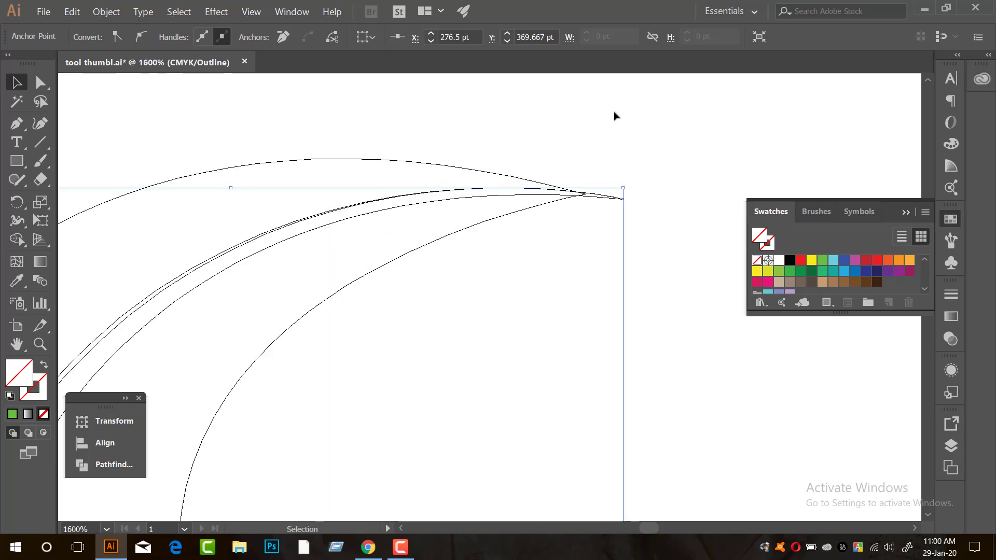
click(614, 121)
scroll(616, 122, down, 3)
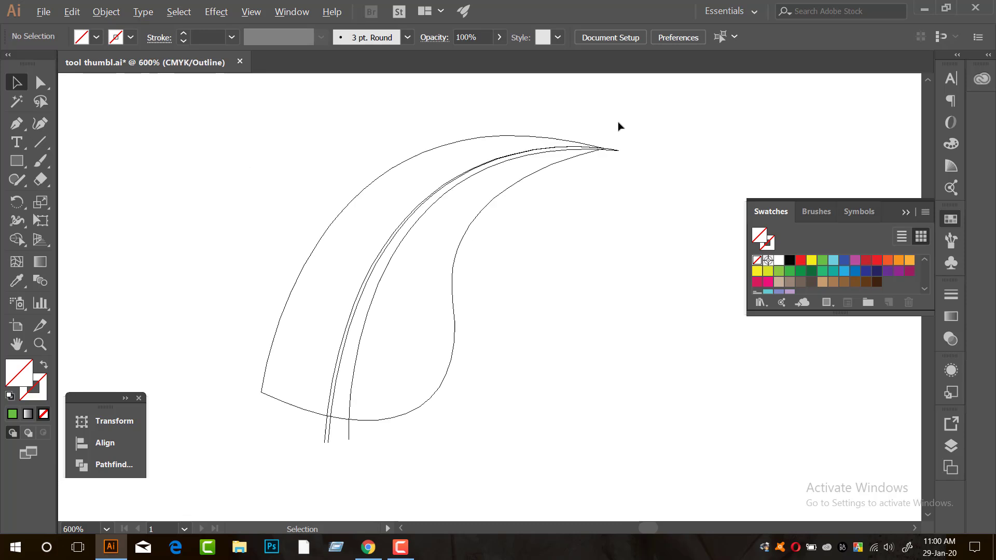
- Divide the leaf along its inner curves with Pathfinder and ungroup the resulting pieces
drag(555, 328, 529, 303)
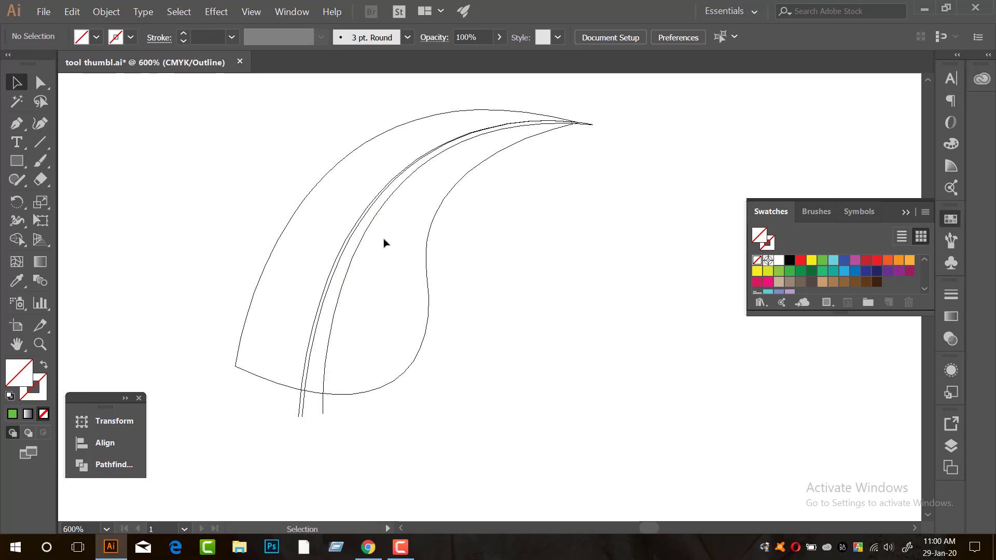
drag(294, 191, 345, 192)
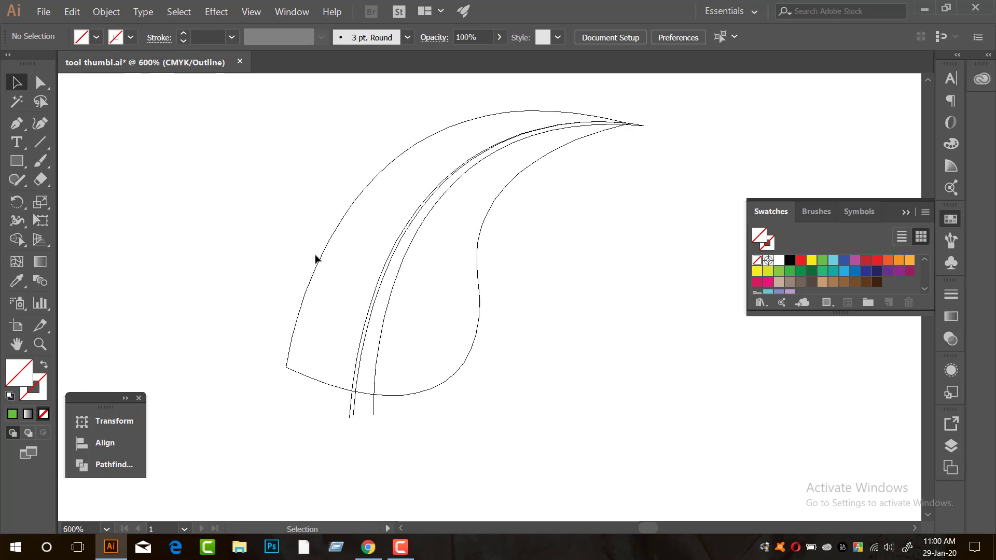
drag(390, 242, 395, 282)
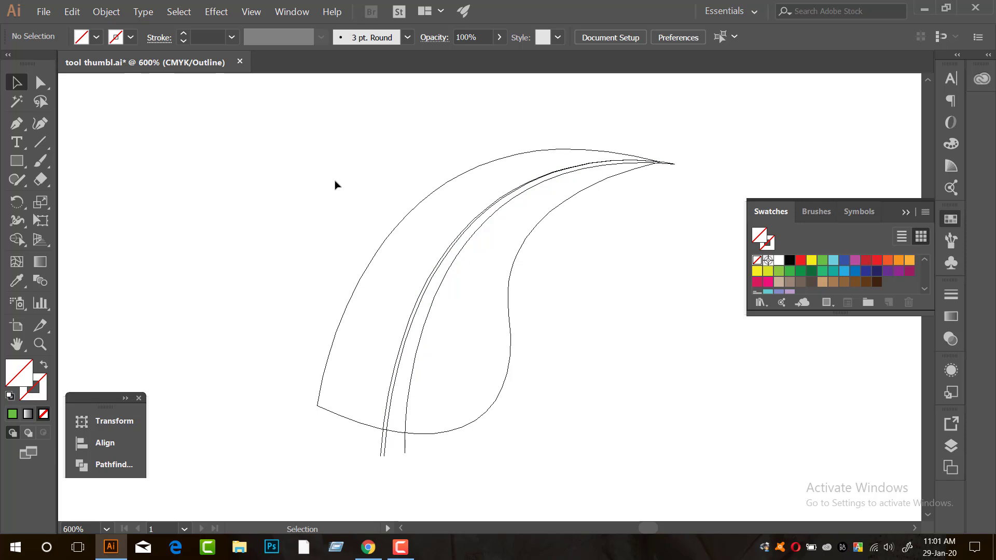
drag(525, 456, 268, 236)
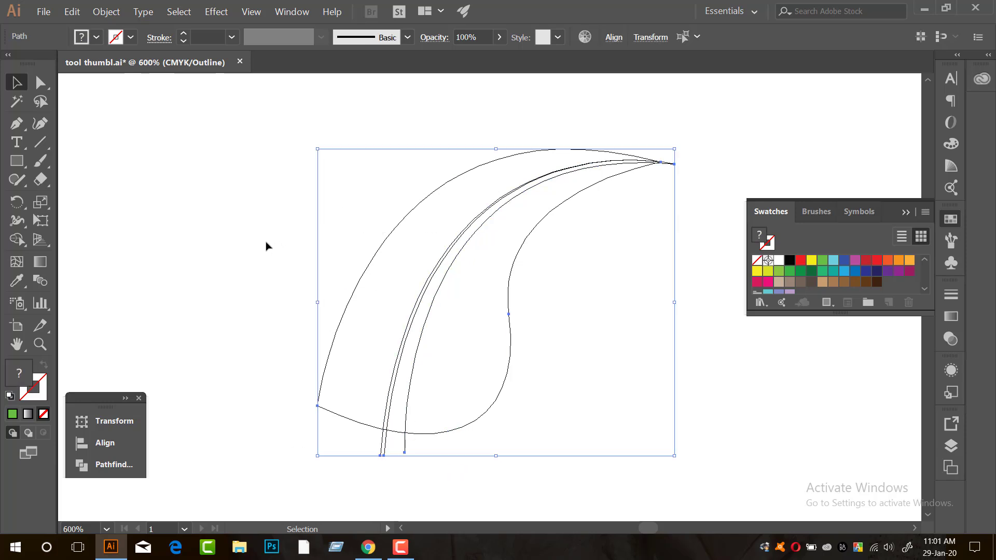
double_click(119, 410)
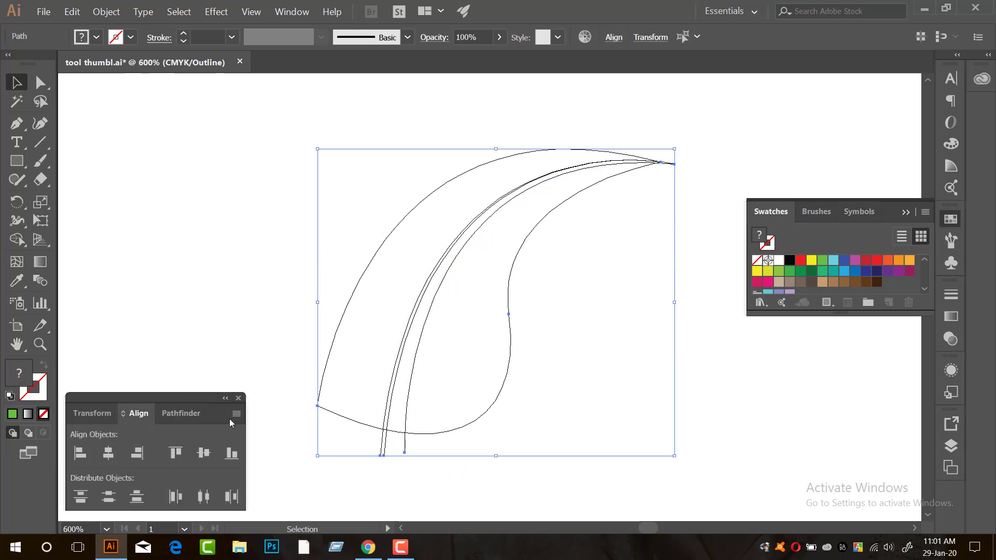
click(181, 412)
click(83, 491)
right_click(430, 276)
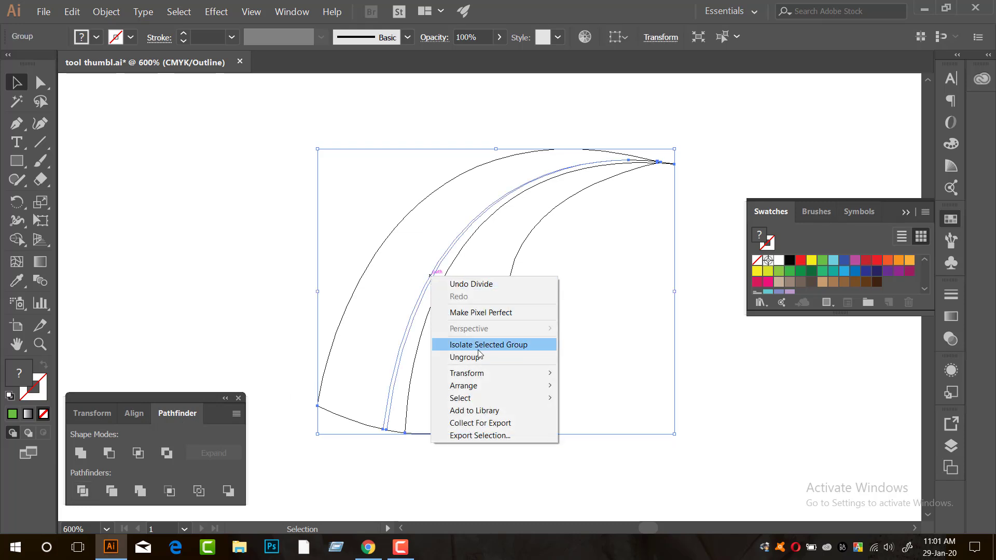
click(478, 357)
click(690, 211)
- Delete the leftover path pieces extending beyond the leaf's pointed tip
alt+scroll(675, 156, up, 6)
drag(682, 217, 617, 165)
key(Delete)
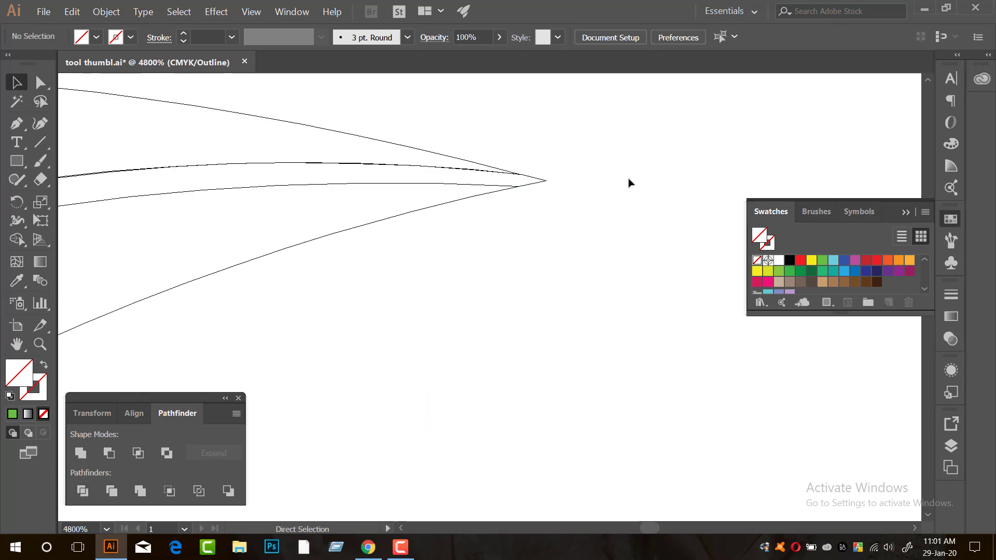
- Return from the outline display to the coloured preview and fill the wider vein strip with light gray
key(ctrl+y)
alt+scroll(629, 182, down, 5)
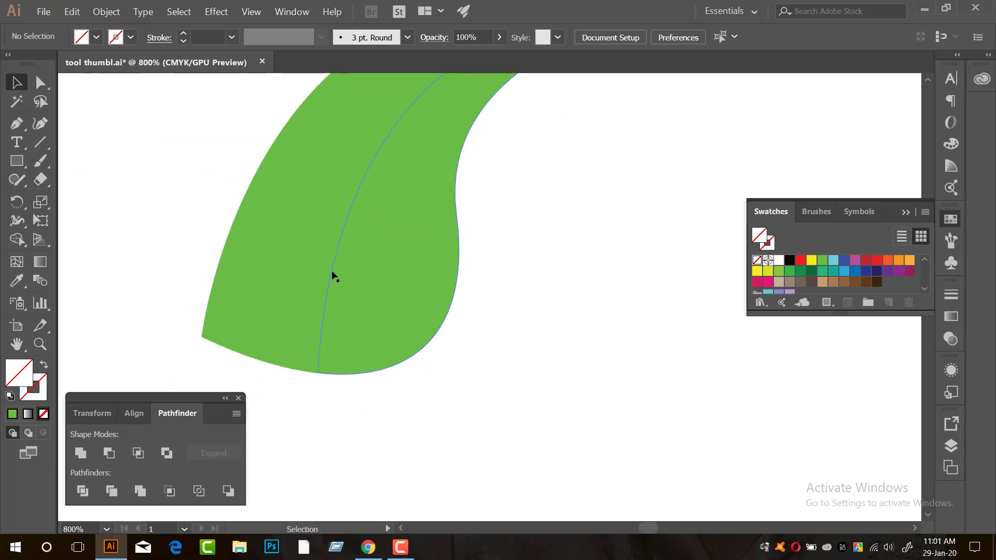
click(314, 322)
scroll(840, 278, down, 2)
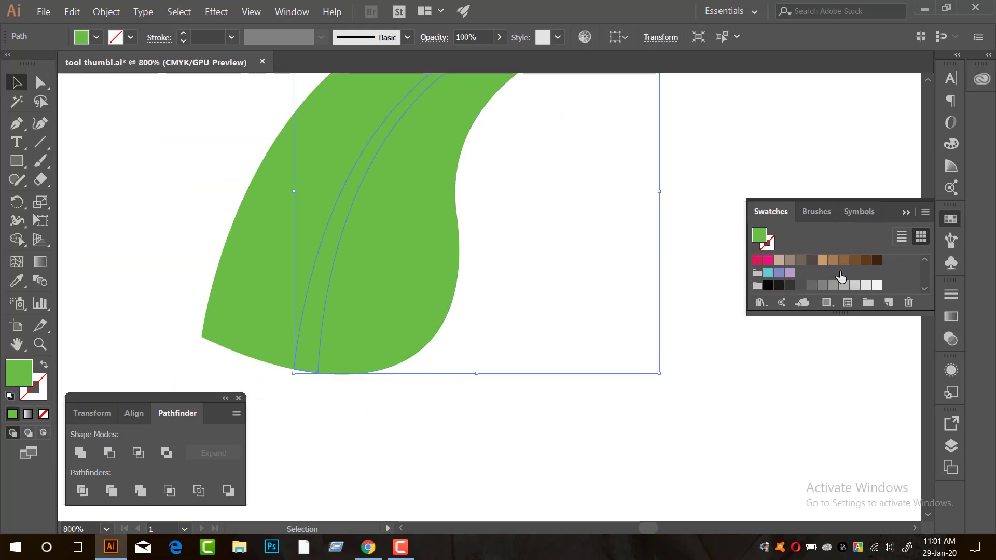
click(844, 288)
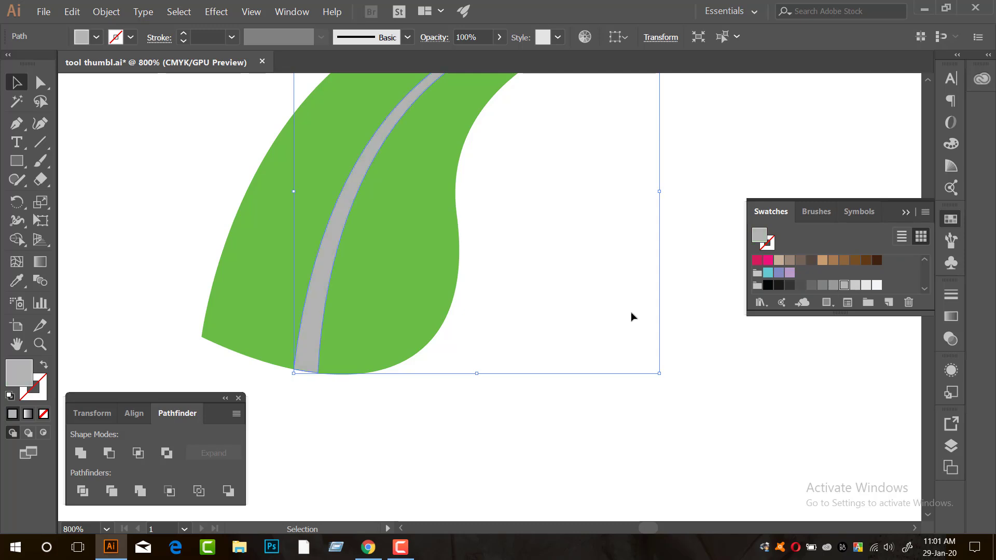
click(638, 314)
- Fill the thin vein strip beside the wider one with dark gray
alt+scroll(309, 322, up, 2)
click(285, 313)
scroll(799, 280, down, 2)
click(811, 285)
click(685, 324)
alt+scroll(648, 329, down, 7)
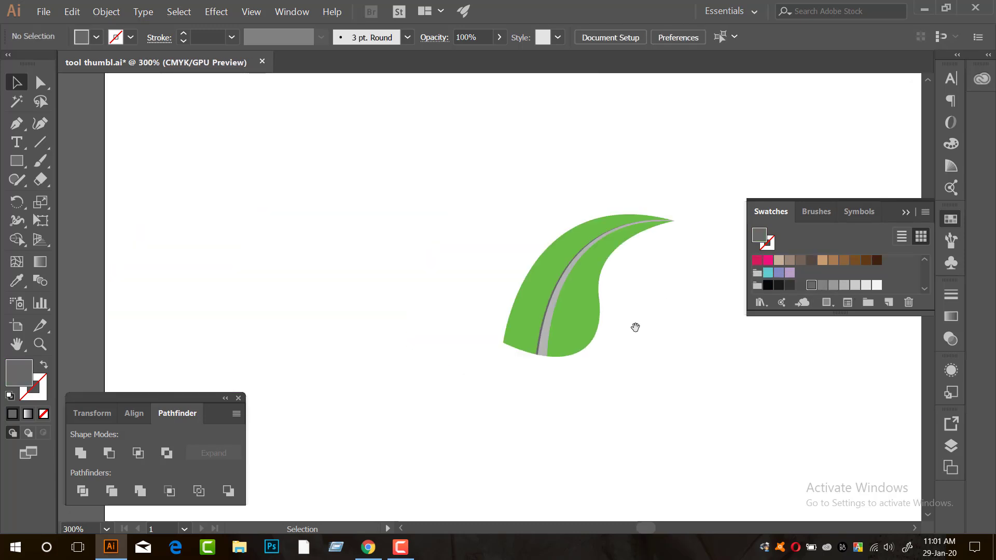
- Fill the leaf half with the bulging lower edge with a linear gradient from light green to dark green
alt+scroll(496, 316, up, 3)
click(422, 307)
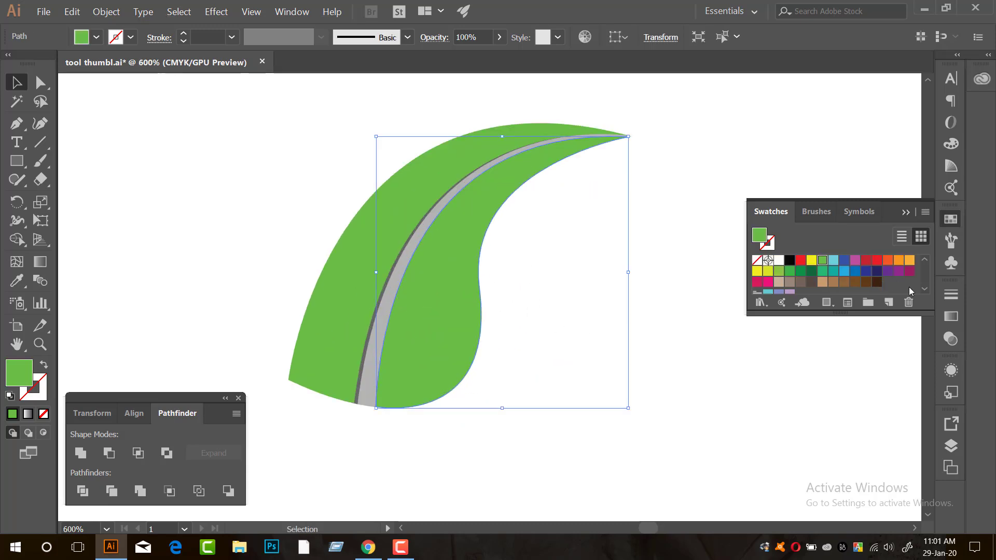
click(954, 318)
click(750, 410)
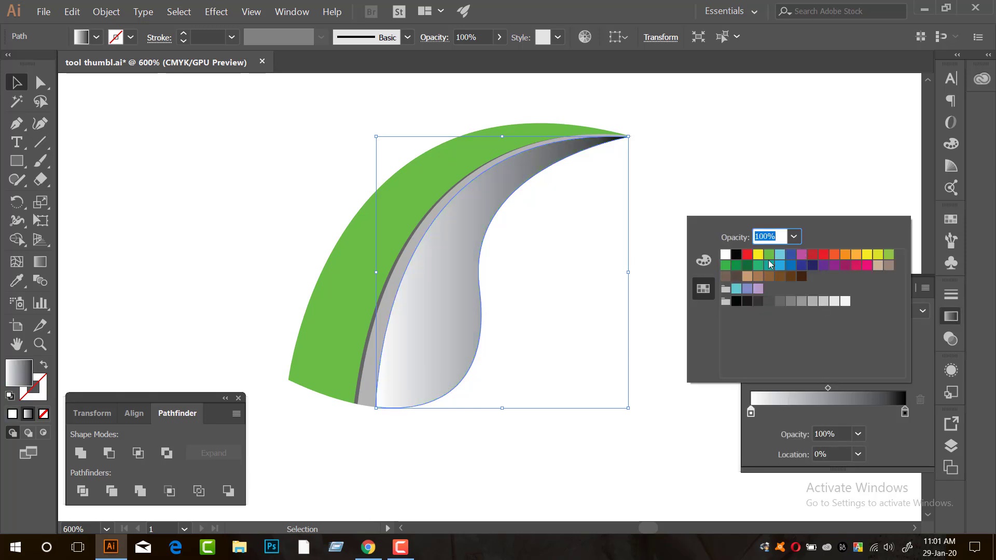
click(768, 256)
double_click(904, 413)
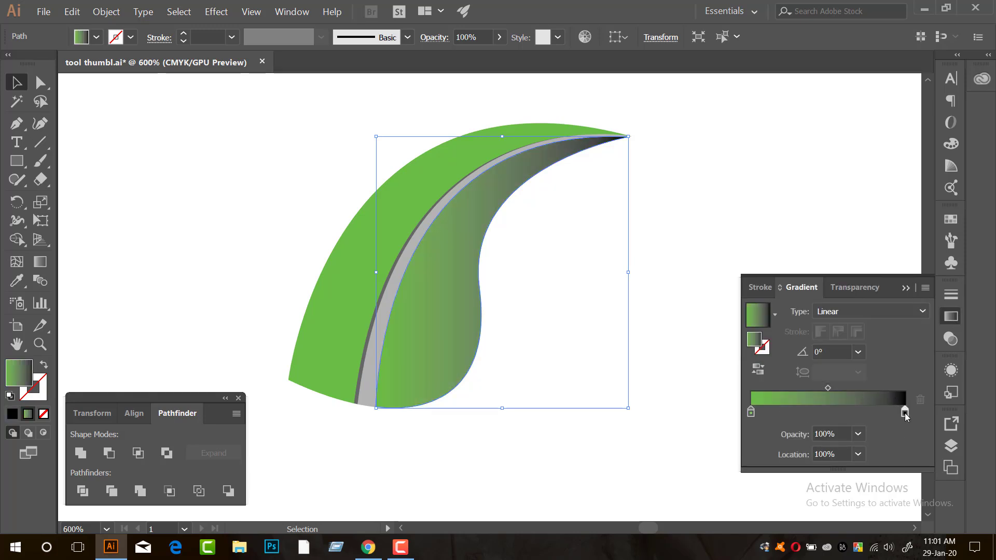
click(726, 266)
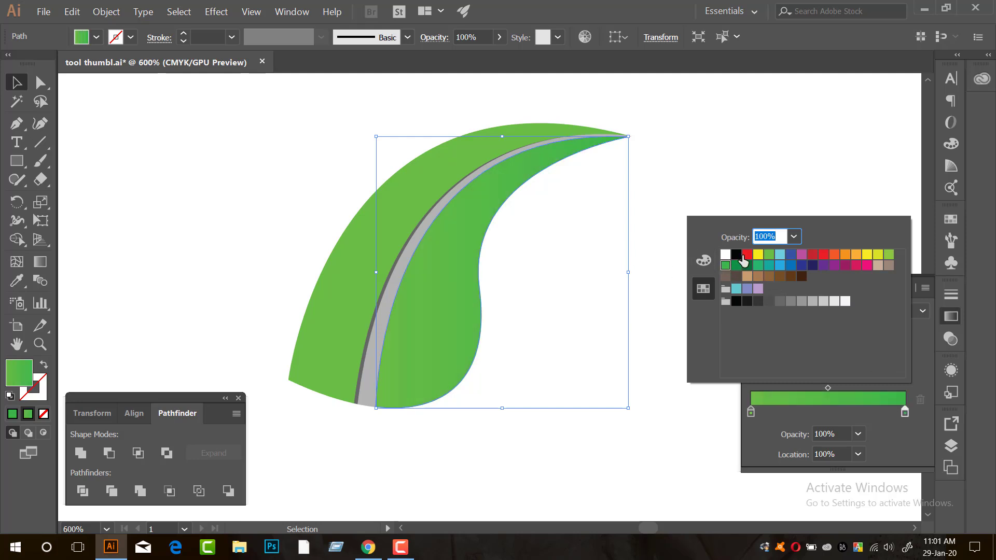
click(737, 266)
click(643, 269)
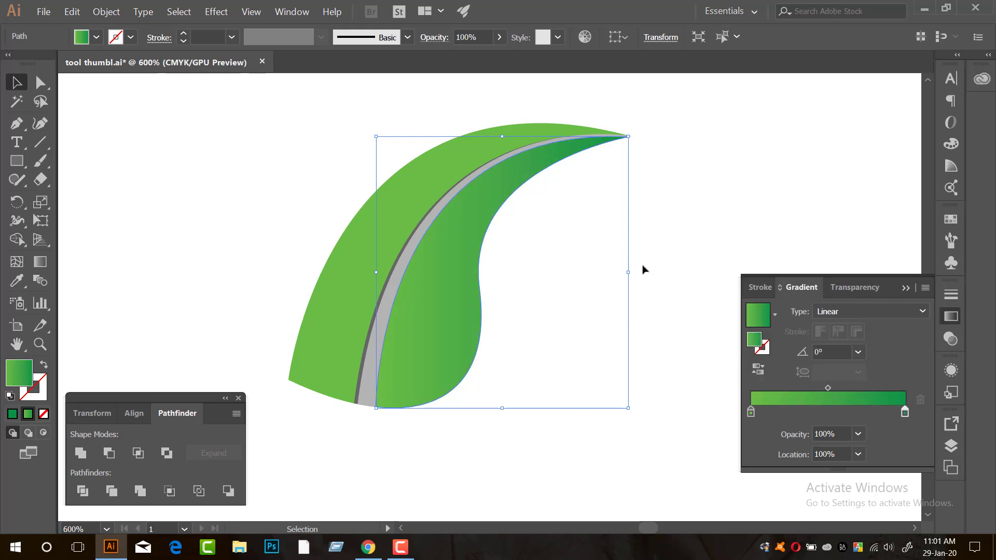
- Copy the green gradient onto the leaf's outer left half with the Eyedropper
click(380, 235)
click(17, 283)
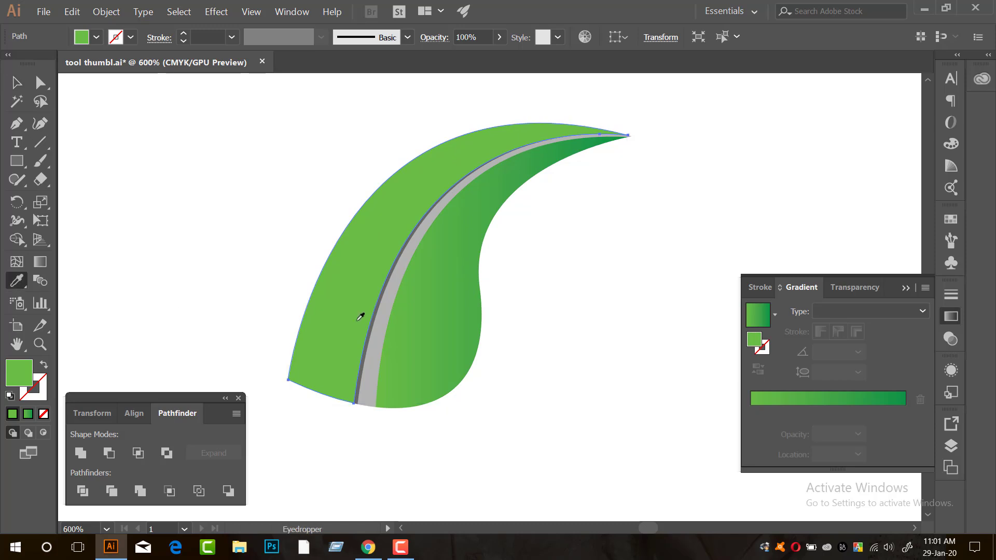
click(422, 309)
click(17, 82)
click(202, 153)
- Redirect the right leaf half's gradient to run from the tip down to the base at about -124°
click(469, 247)
click(40, 262)
drag(549, 152, 403, 368)
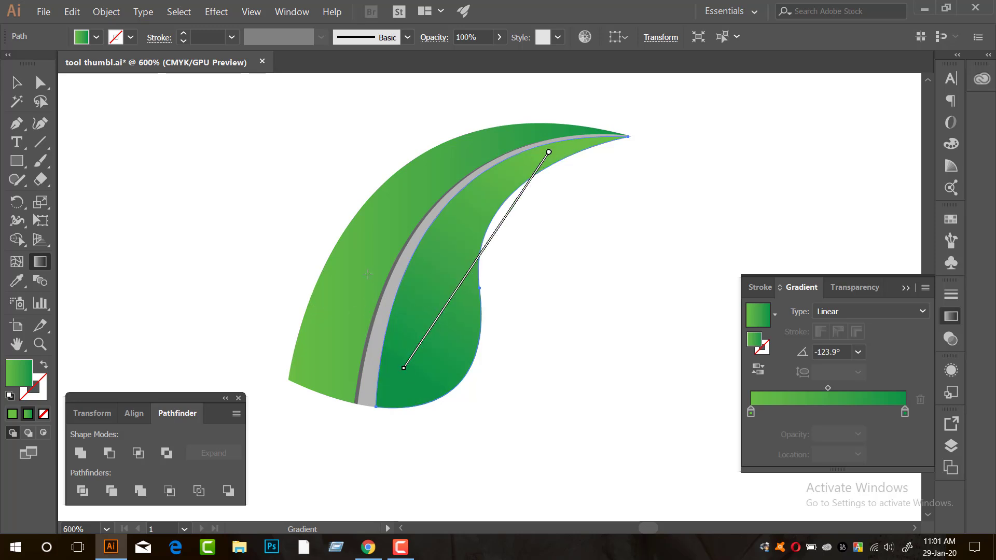
- Redirect the left leaf half's gradient to run from the base up toward the tip at about 49°
click(369, 309)
mouse_move(338, 354)
mouse_down()
mouse_move(516, 133)
mouse_move(511, 150)
mouse_up()
click(17, 82)
click(135, 157)
- Fill the thin vein strip with a linear gradient from very dark gray to a slightly lighter dark gray
scroll(452, 197, down, 5)
scroll(449, 187, up, 3)
scroll(470, 278, up, 3)
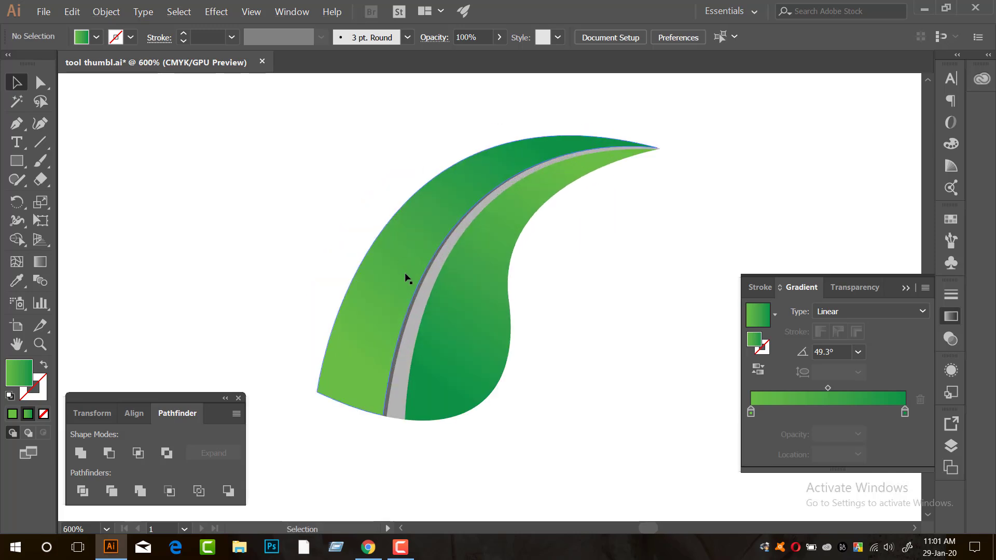
scroll(408, 311, up, 1)
click(409, 314)
scroll(409, 316, down, 2)
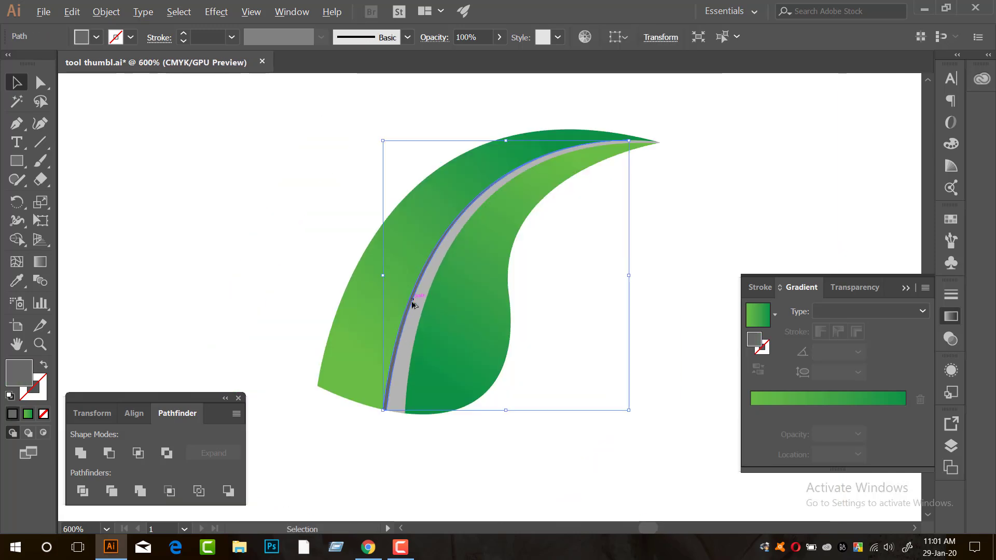
click(805, 397)
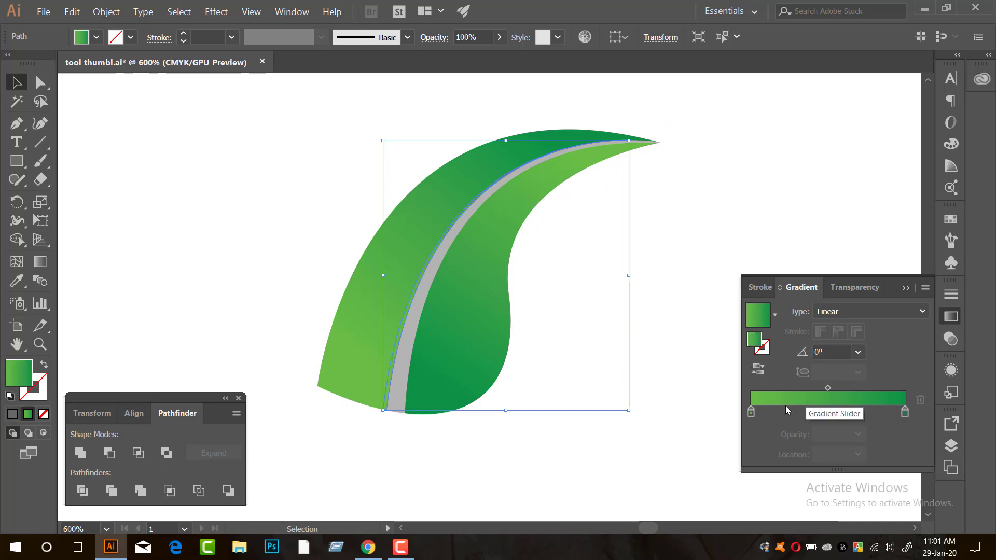
double_click(750, 412)
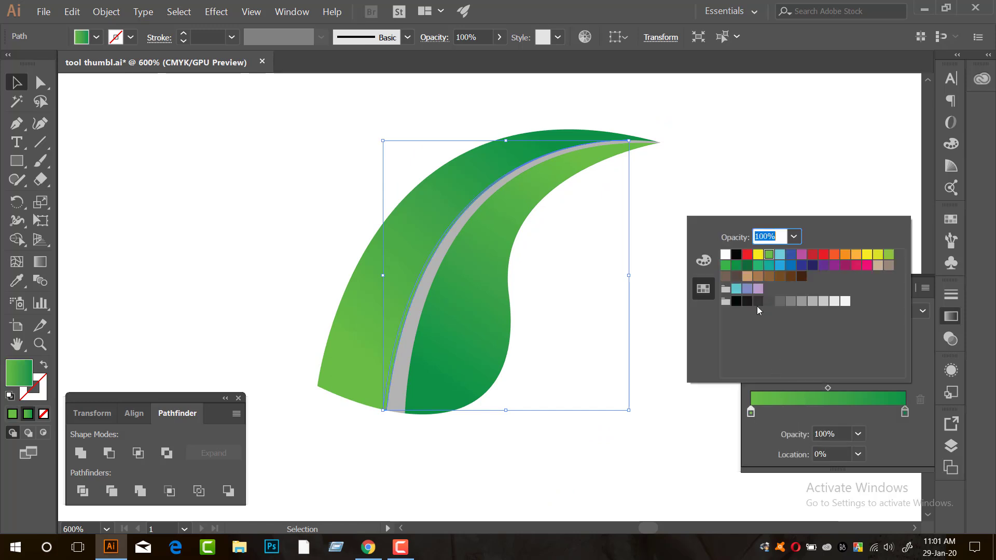
click(757, 302)
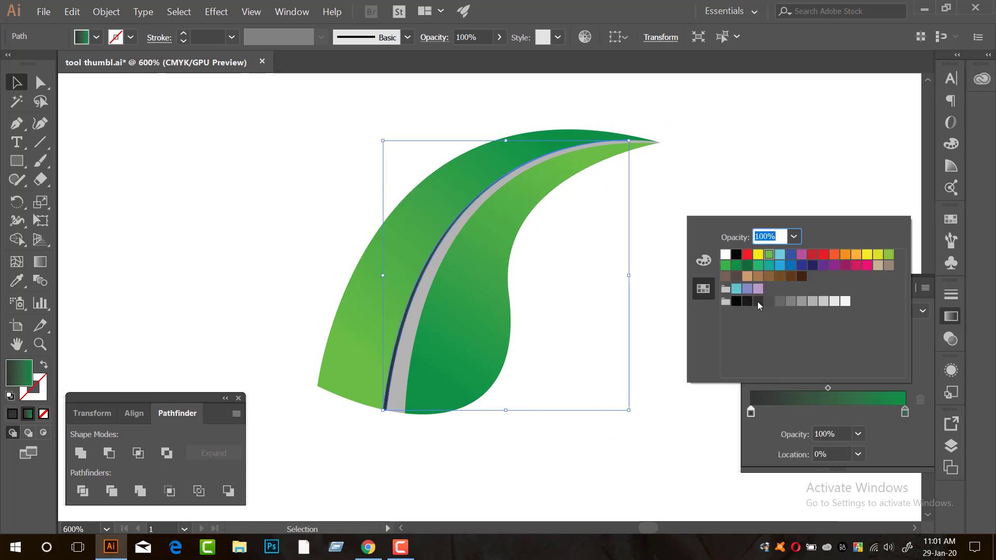
double_click(905, 412)
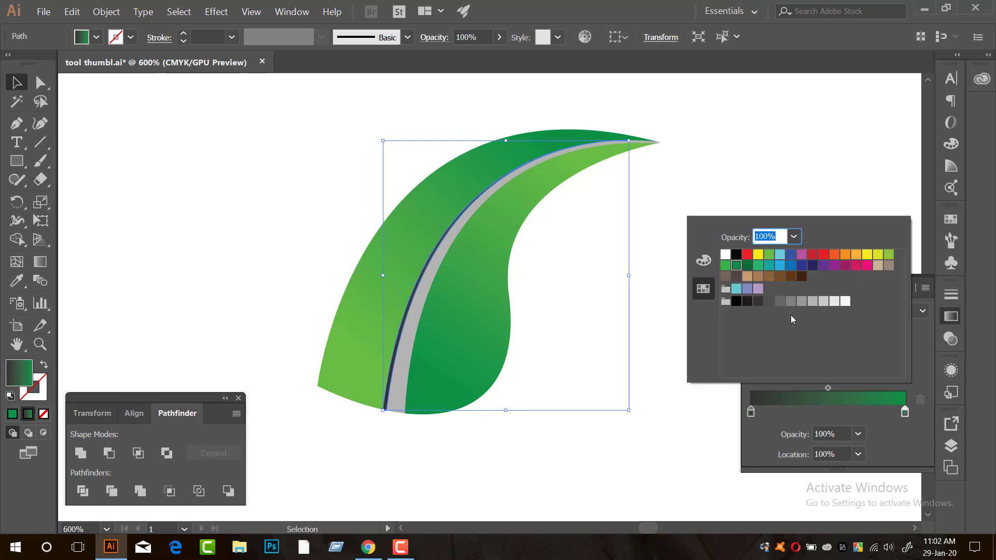
click(772, 305)
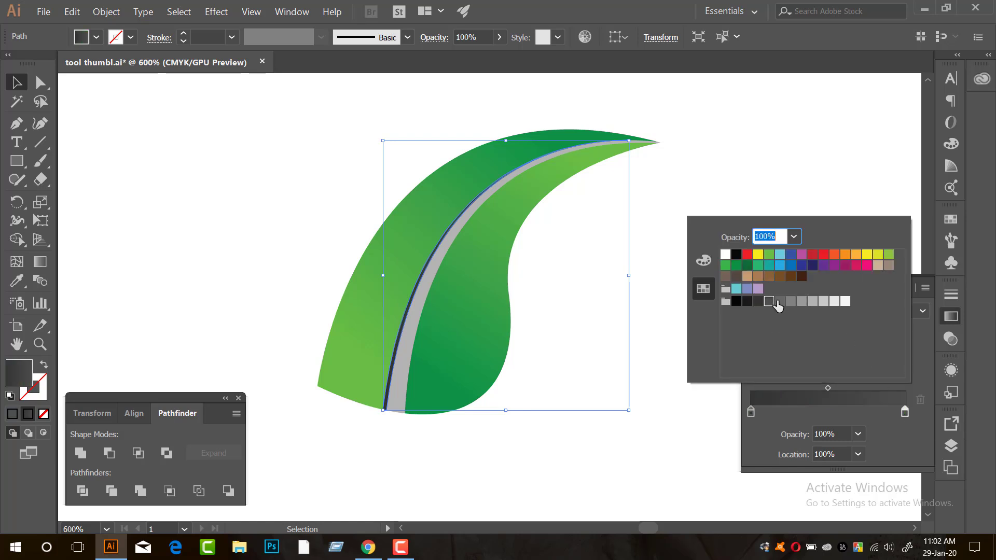
click(780, 302)
click(555, 329)
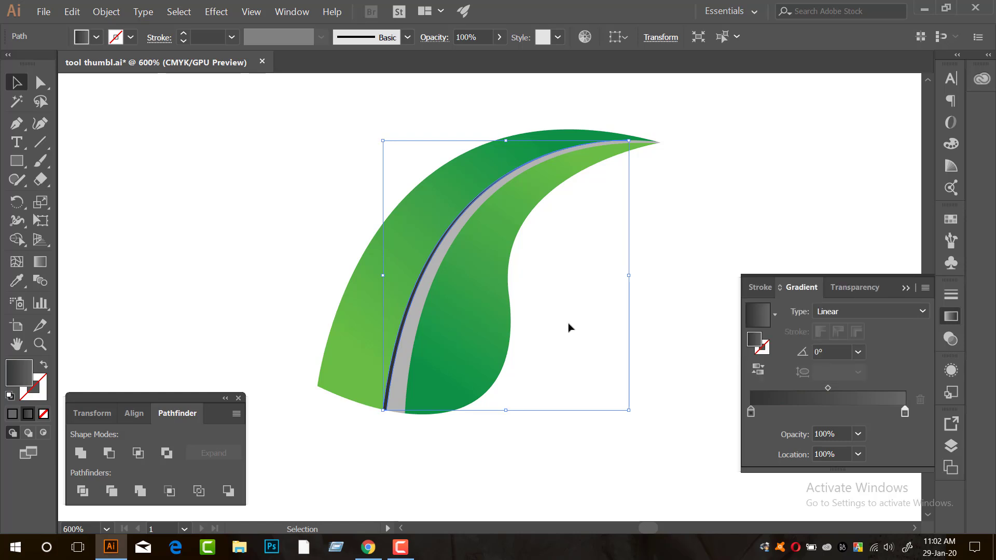
- Fill the wider vein strip with a linear gradient from medium-dark gray to very light gray
click(417, 302)
click(804, 399)
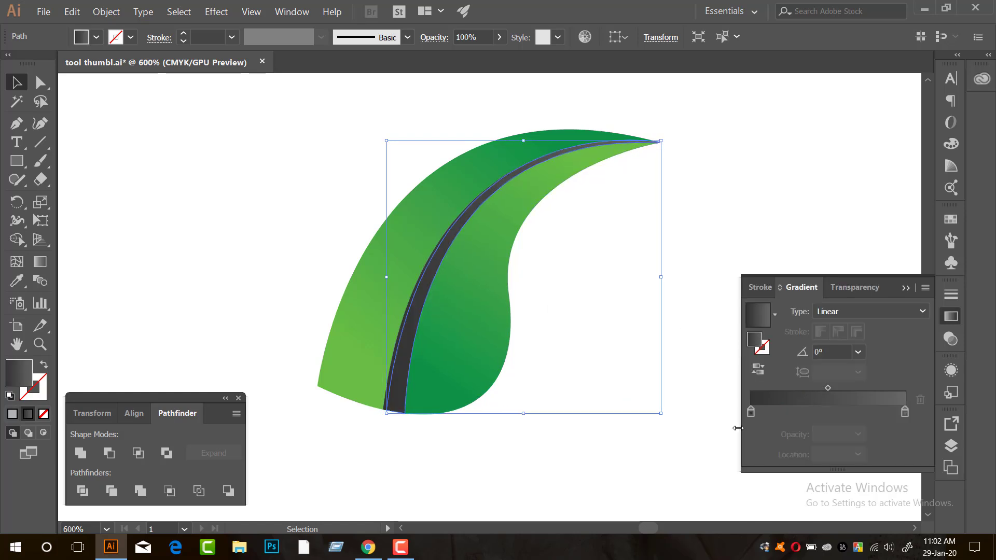
double_click(751, 412)
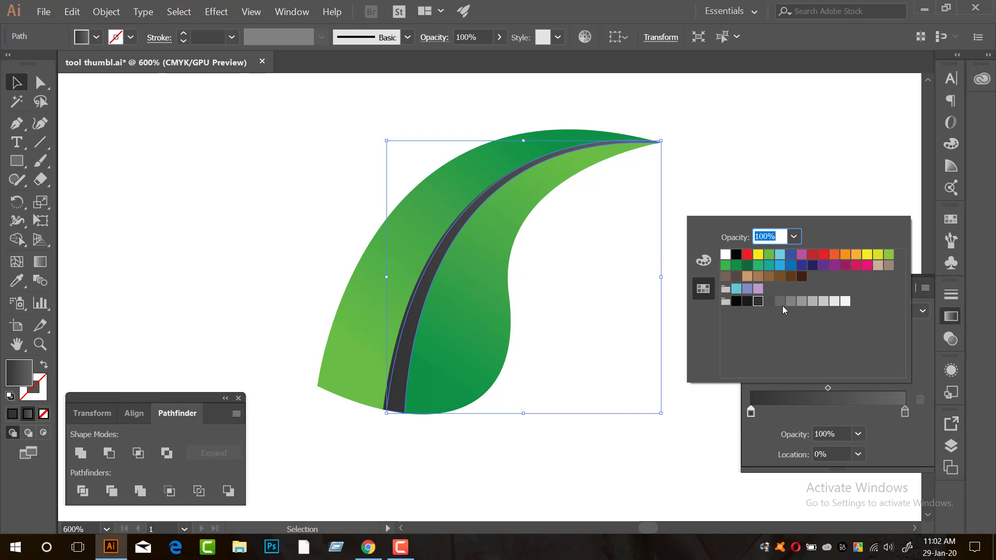
click(781, 303)
click(904, 412)
double_click(905, 412)
click(829, 303)
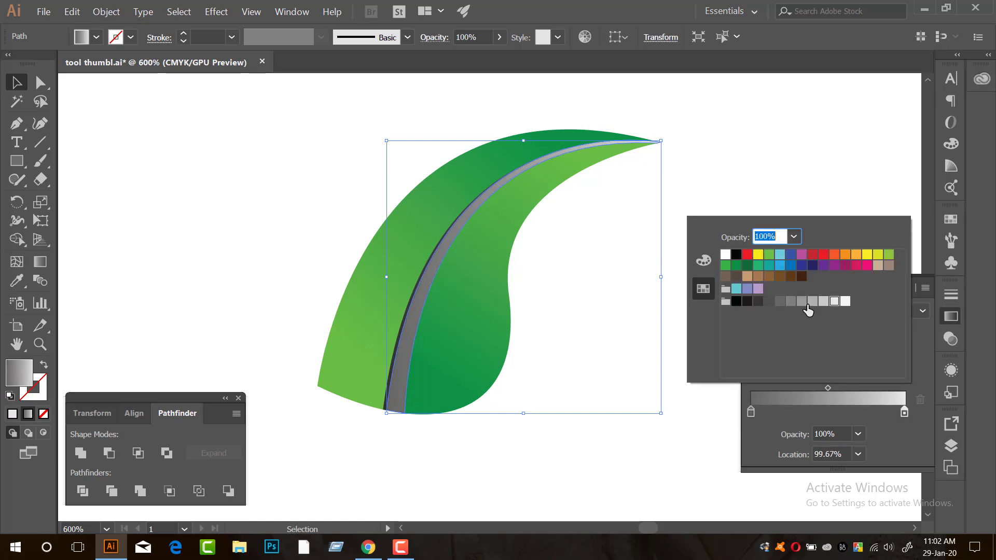
click(594, 311)
click(594, 318)
- Redirect the wider vein strip's gradient to run from the tip down to the base at about -134°
scroll(434, 308, up, 1)
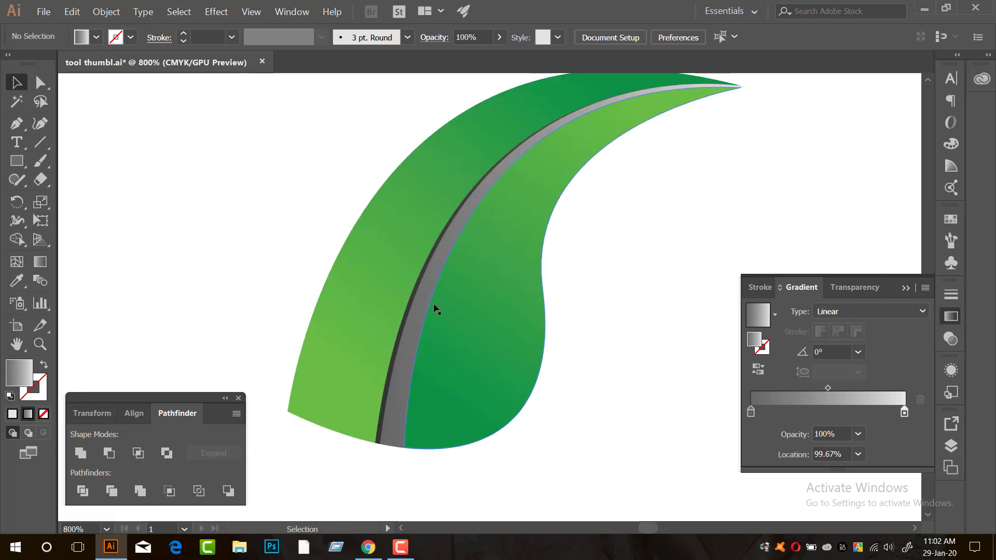
click(429, 283)
drag(500, 267, 472, 305)
click(40, 261)
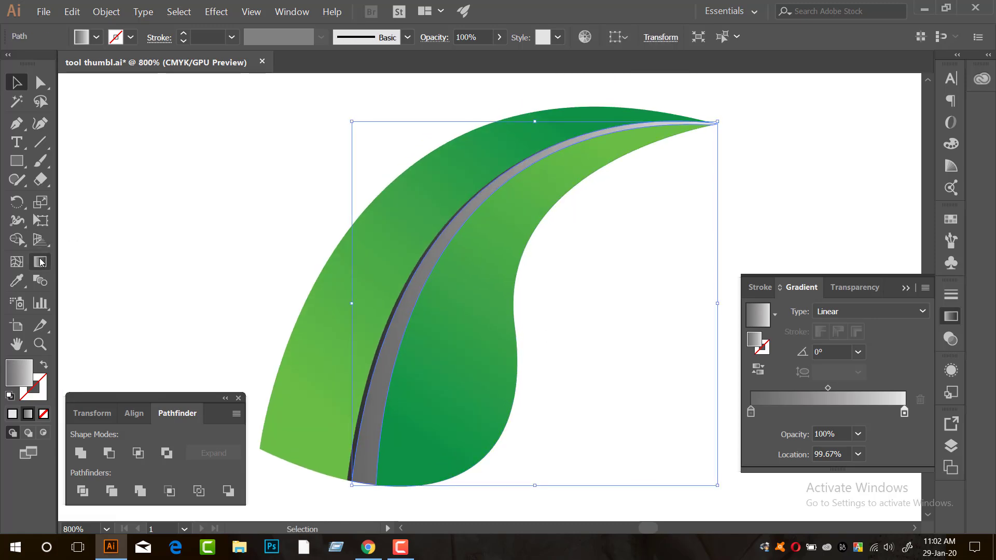
drag(636, 125, 320, 451)
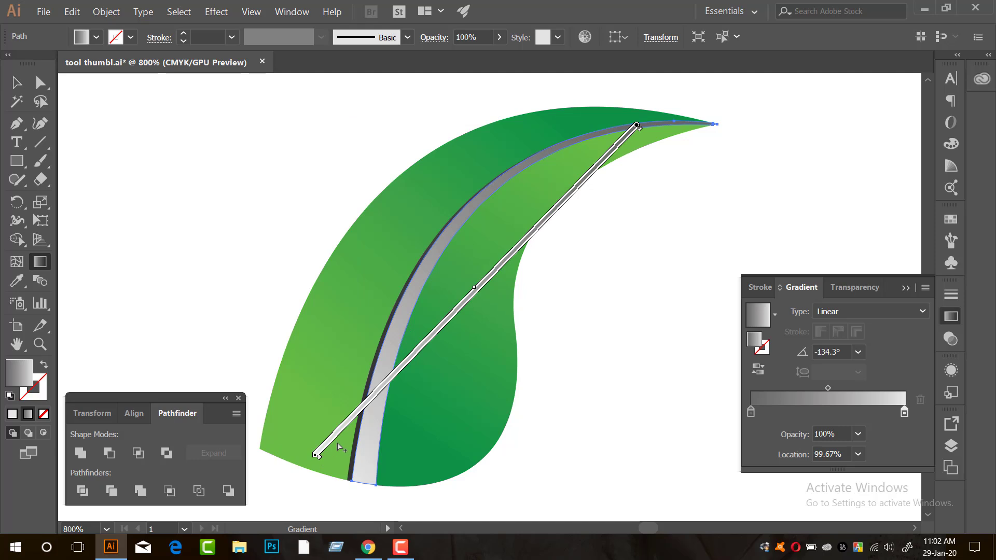
- Redirect the thin vein strip's gradient to run from the base up toward the tip at about 60°
key(v)
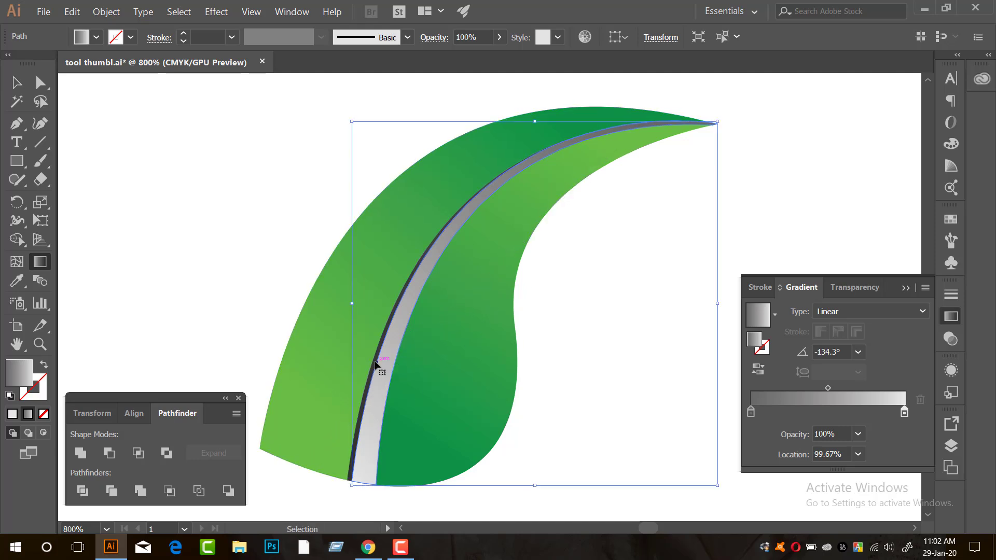
key(g)
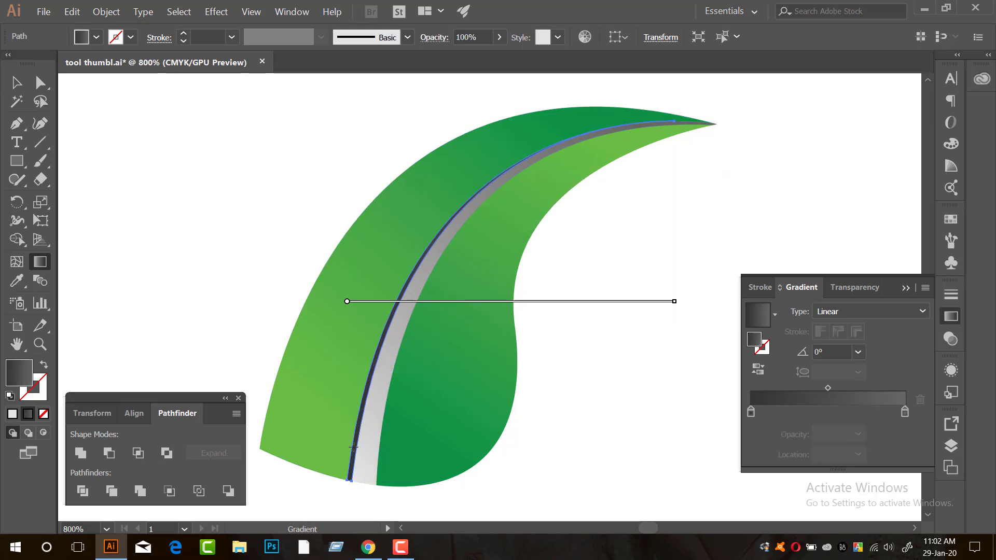
mouse_move(368, 501)
mouse_down()
mouse_move(567, 111)
mouse_move(589, 115)
mouse_up()
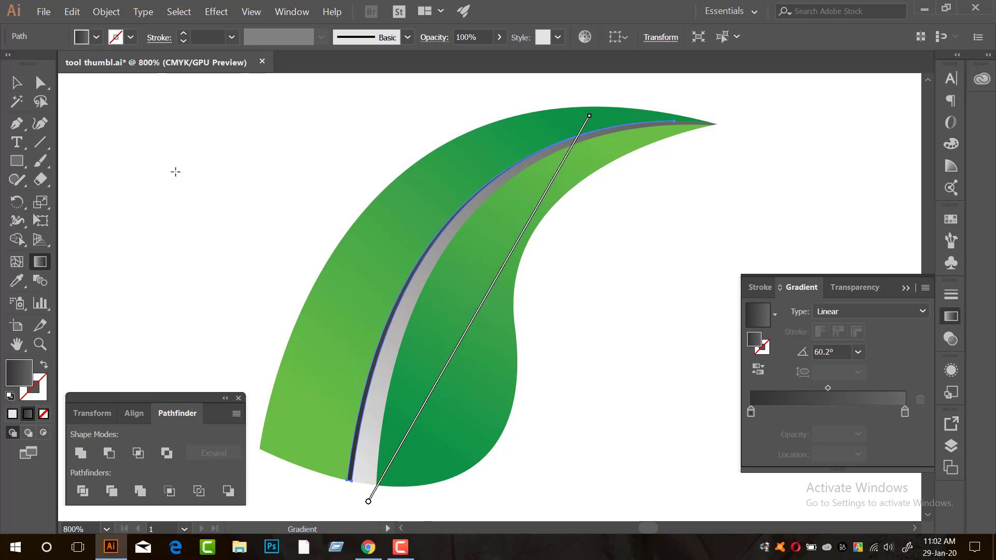
click(25, 84)
click(186, 166)
- Examine the gradient shading across the whole leaf and its vein strips
scroll(466, 210, down, 3)
drag(532, 209, 471, 209)
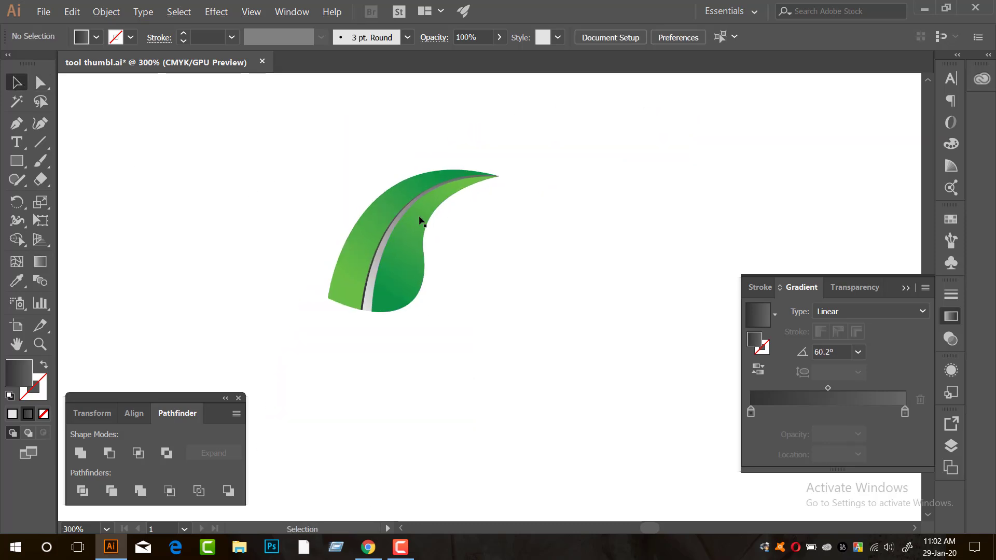
scroll(353, 186, up, 2)
drag(320, 143, 598, 432)
drag(602, 395, 518, 331)
scroll(491, 296, down, 1)
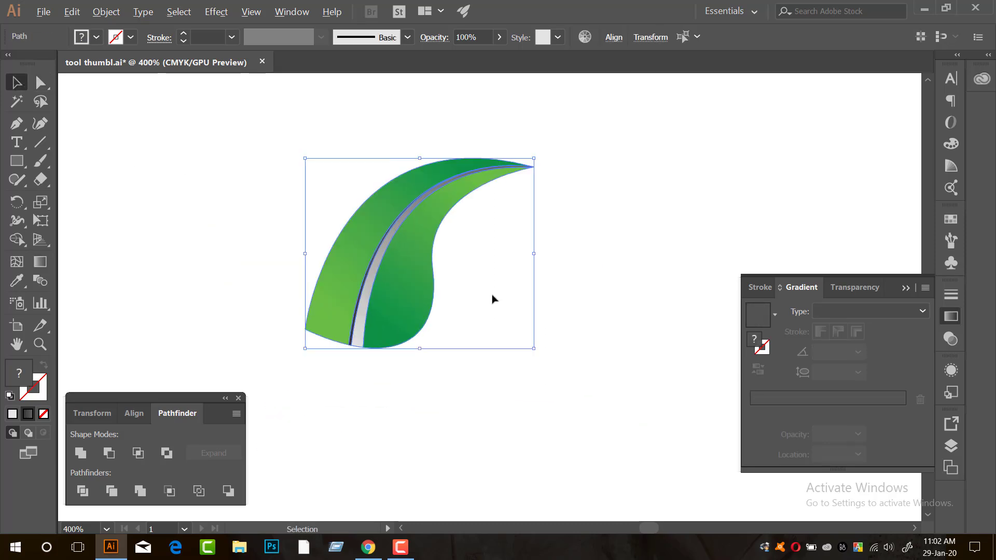
click(490, 286)
drag(535, 373, 267, 186)
scroll(319, 291, up, 1)
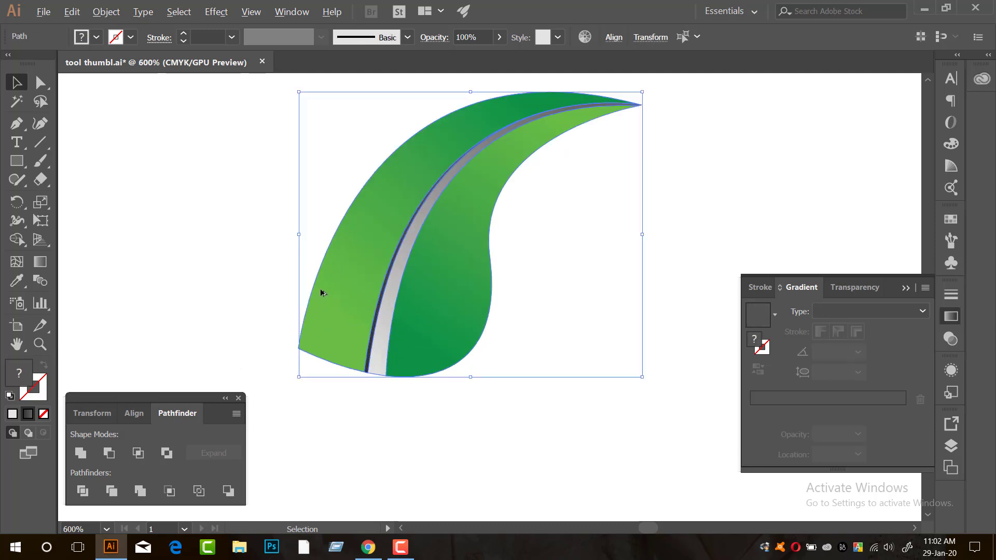
drag(428, 254, 418, 317)
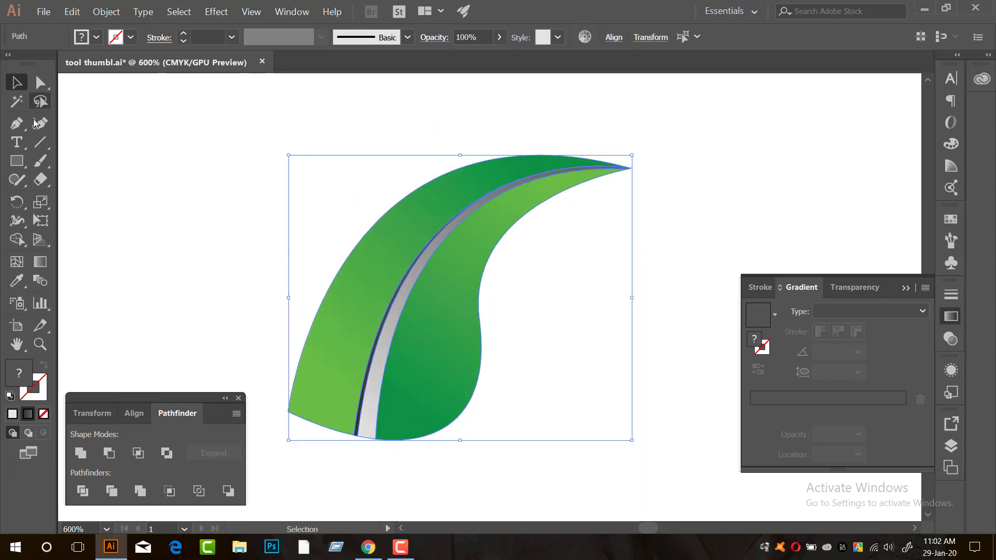
- Draw a U-shaped Pen path from the leaf's left edge down to the vein's base and up to its right edge, with no fill
click(18, 126)
click(334, 252)
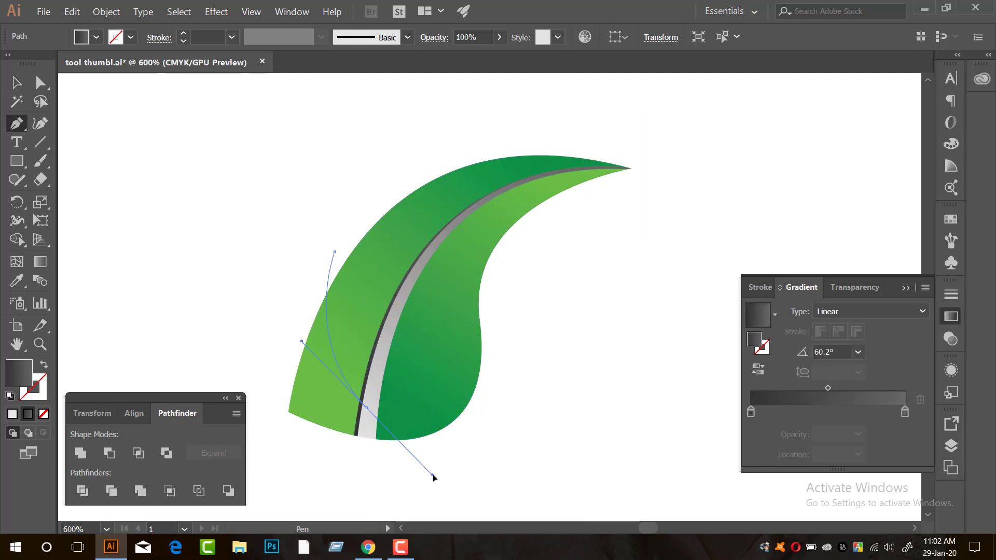
drag(433, 475, 433, 475)
drag(416, 344, 570, 206)
drag(491, 312, 44, 421)
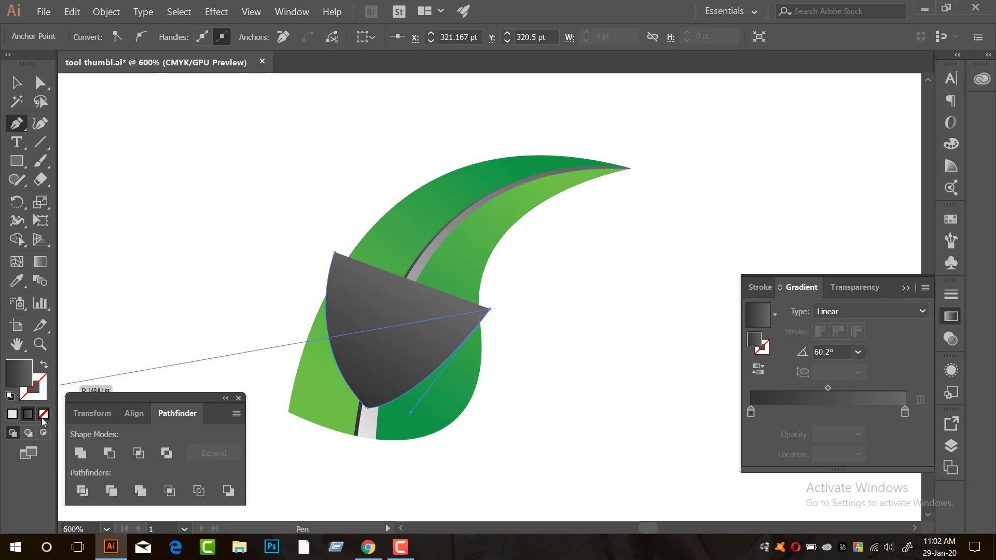
click(43, 417)
ctrl+click(470, 282)
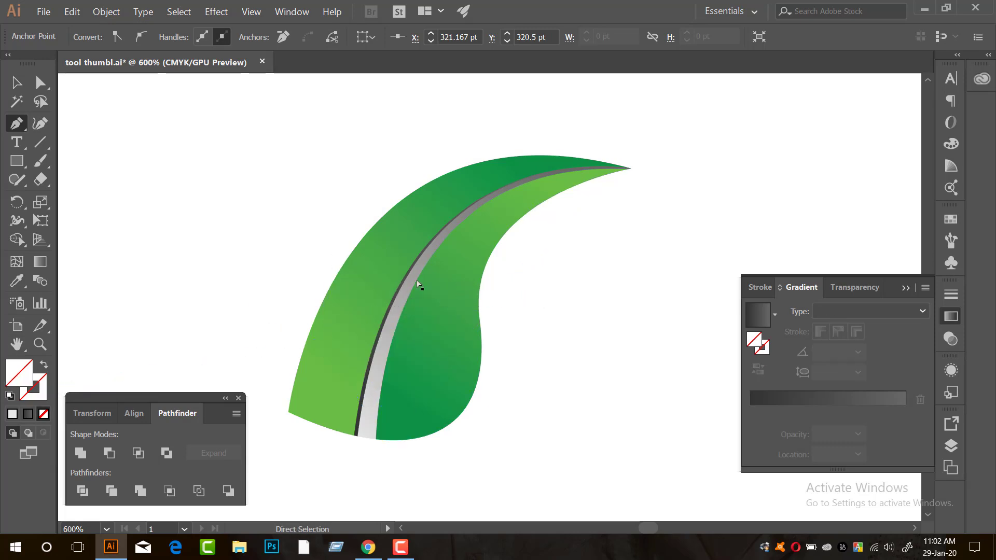
- Draw a second curved side-vein Pen path from above the leaf's left edge to the middle of the vein and past its right edge
click(407, 168)
drag(399, 309, 430, 360)
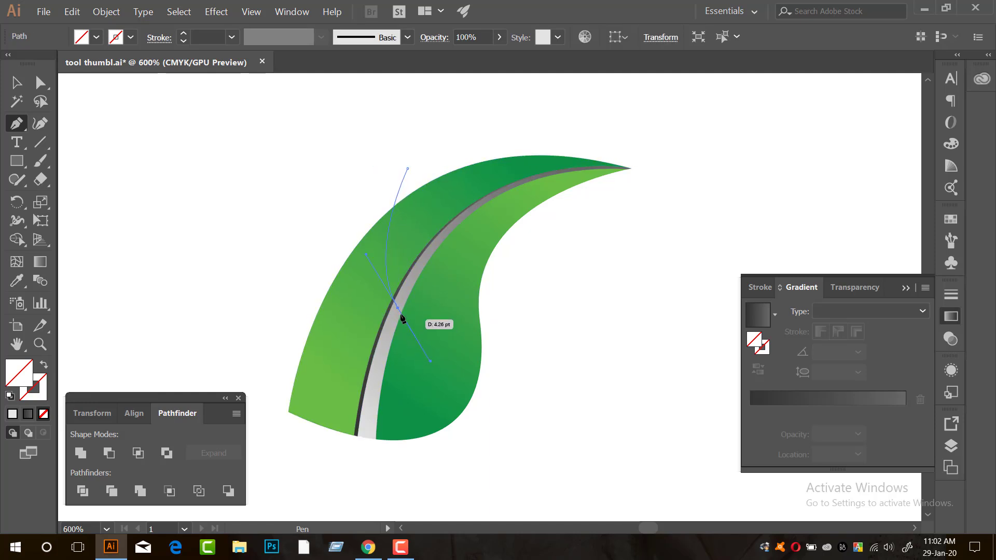
click(398, 308)
drag(533, 217, 546, 213)
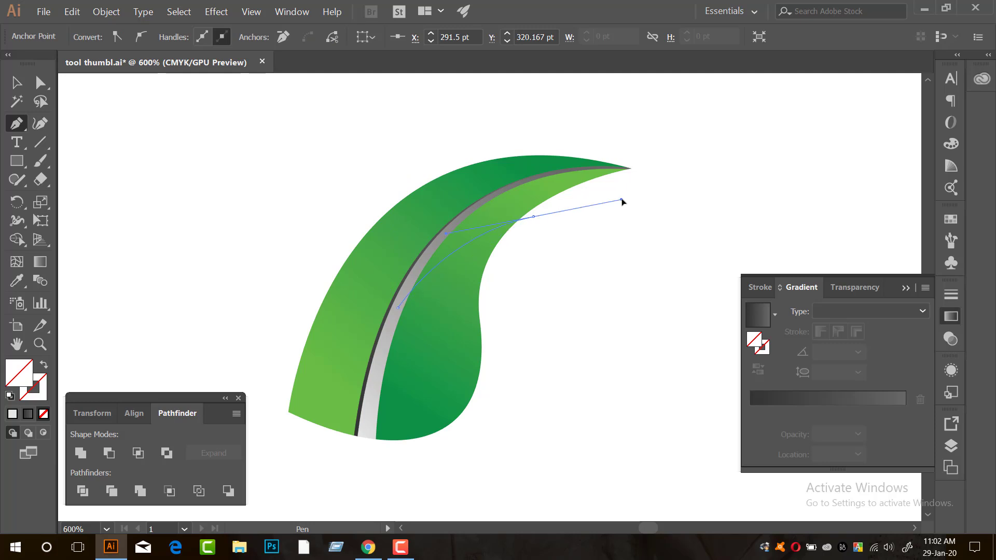
ctrl+click(537, 213)
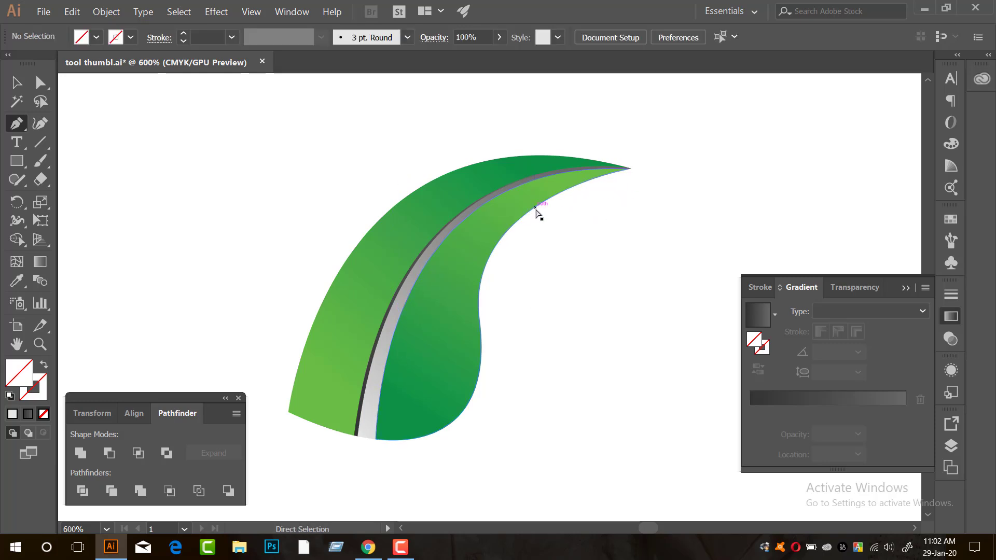
- In Outline view, draw a third side-vein Pen path near the tip, from above the upper edge to the vein and out beyond the lower edge
key(ctrl+y)
click(530, 147)
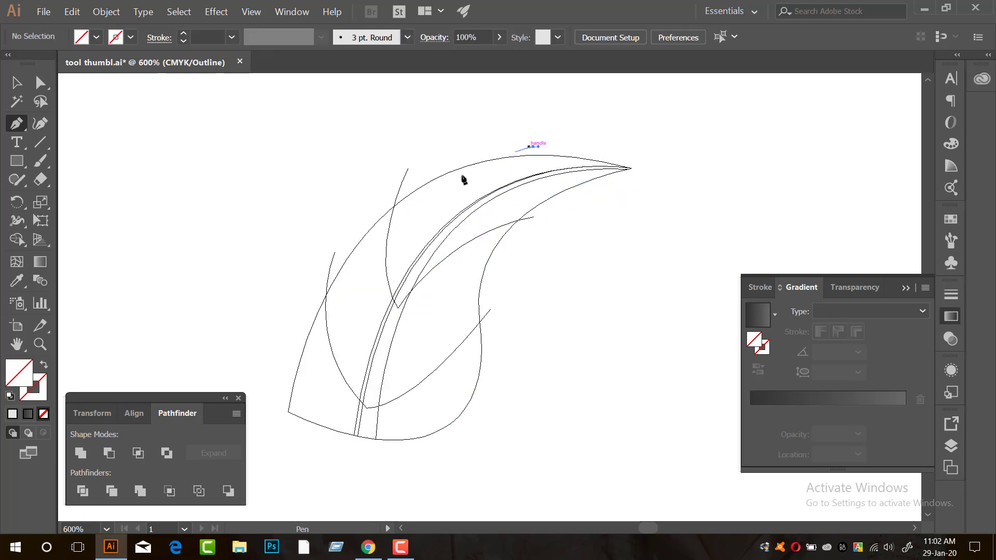
drag(458, 219, 677, 202)
drag(629, 176, 738, 177)
click(17, 82)
click(391, 107)
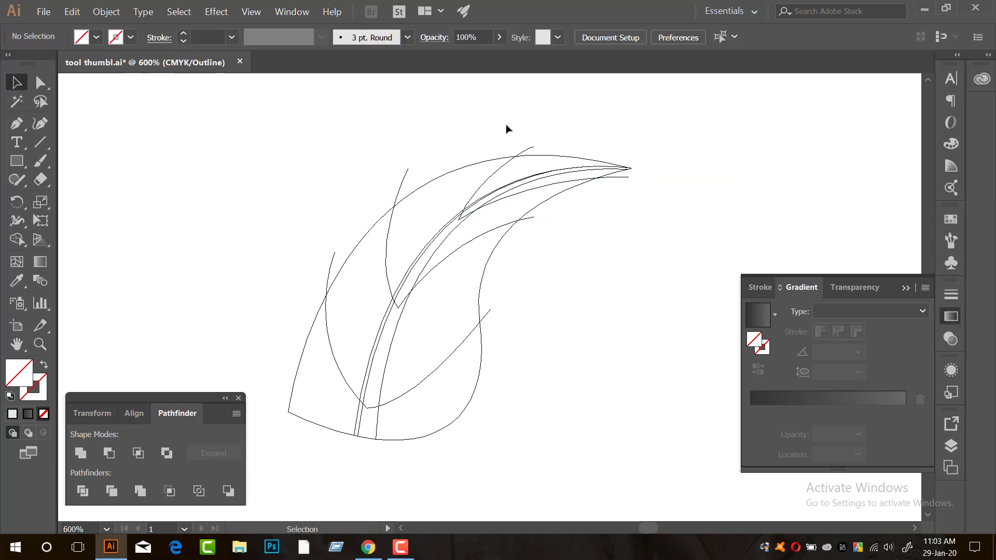
- Divide the two leaf halves along the three side-vein paths, ungroup the pieces, and return to the color preview
click(531, 149)
shift+click(405, 176)
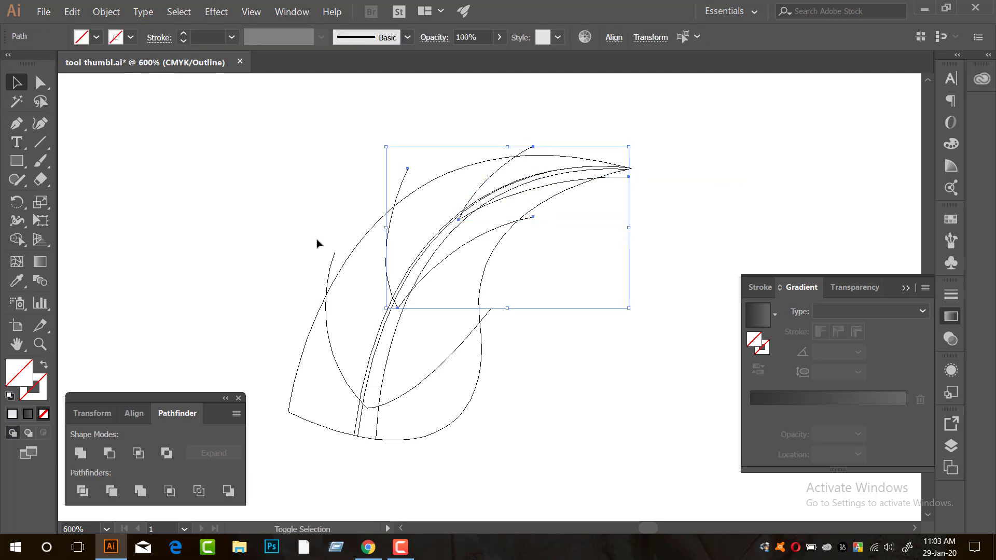
shift+click(337, 266)
drag(311, 411, 313, 412)
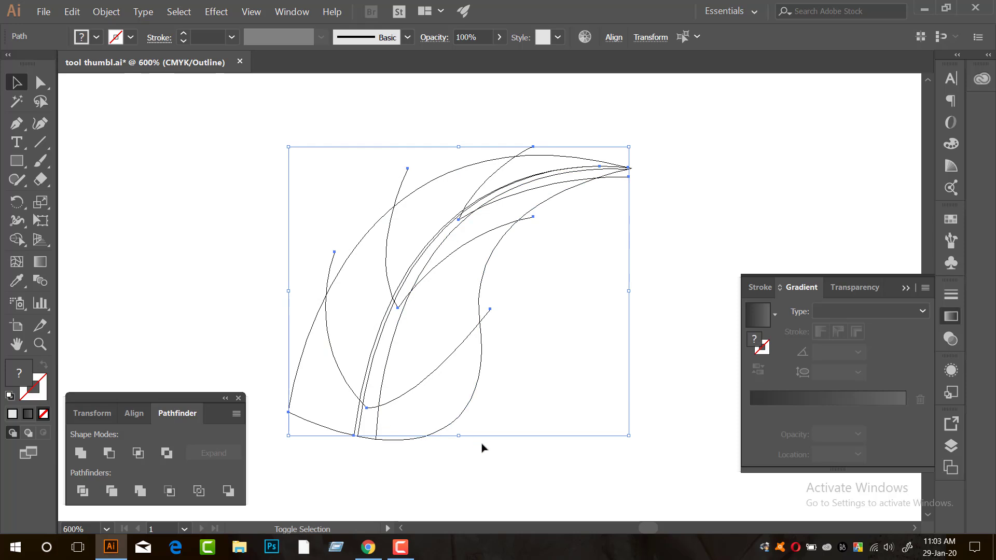
drag(442, 403, 442, 404)
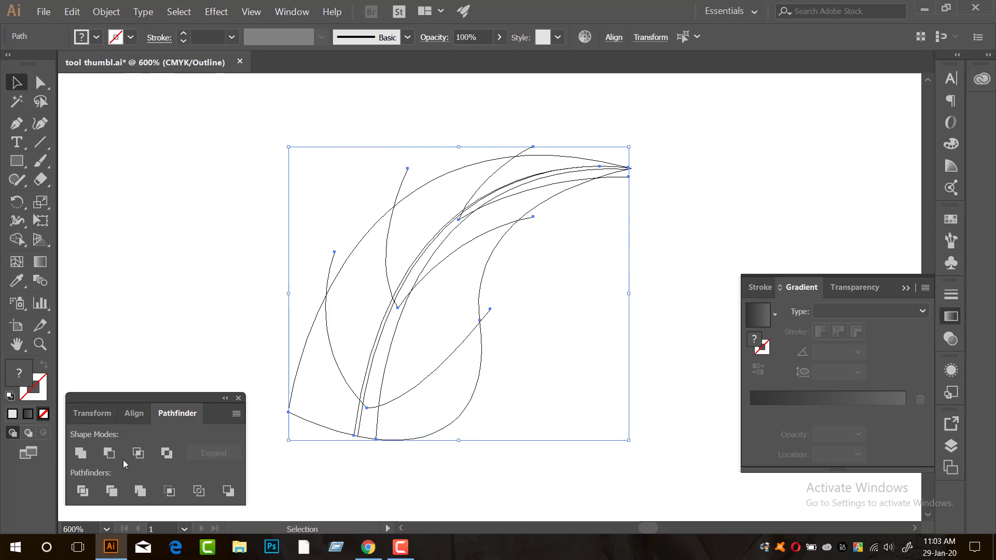
click(83, 491)
right_click(485, 295)
click(545, 377)
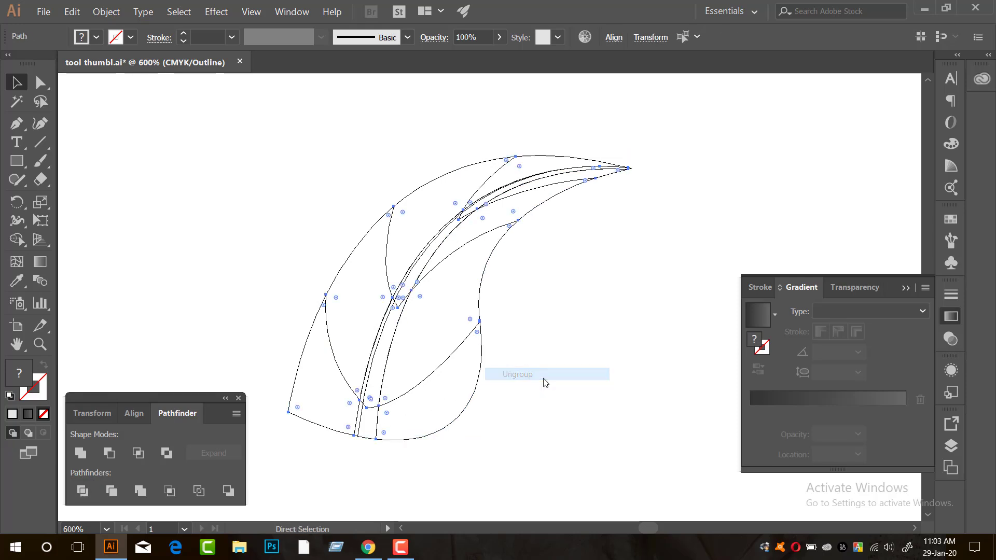
key(ctrl+y)
click(519, 338)
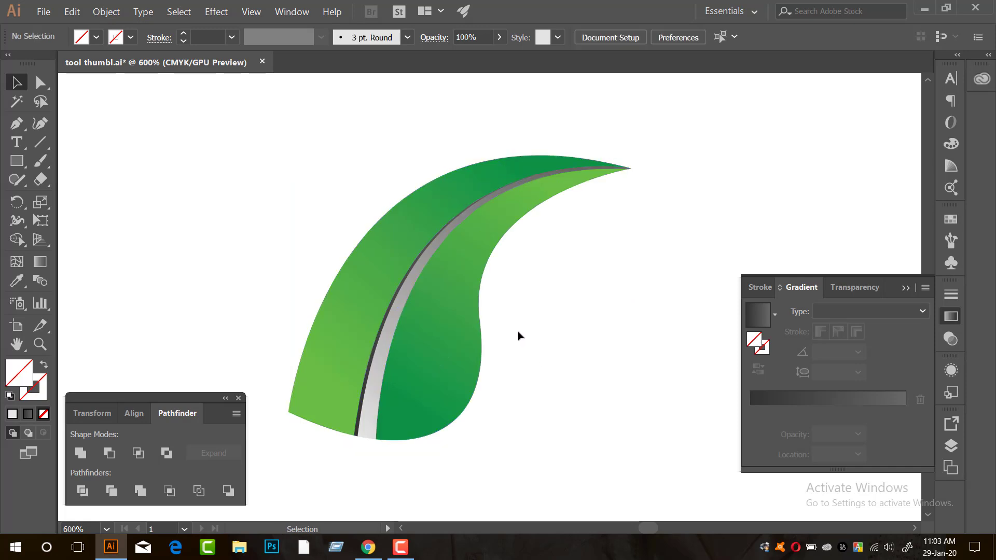
- Redirect the gradients of the right half's two uppermost segments to run from the tip side toward the vein, the tip segment at about -164°
click(570, 180)
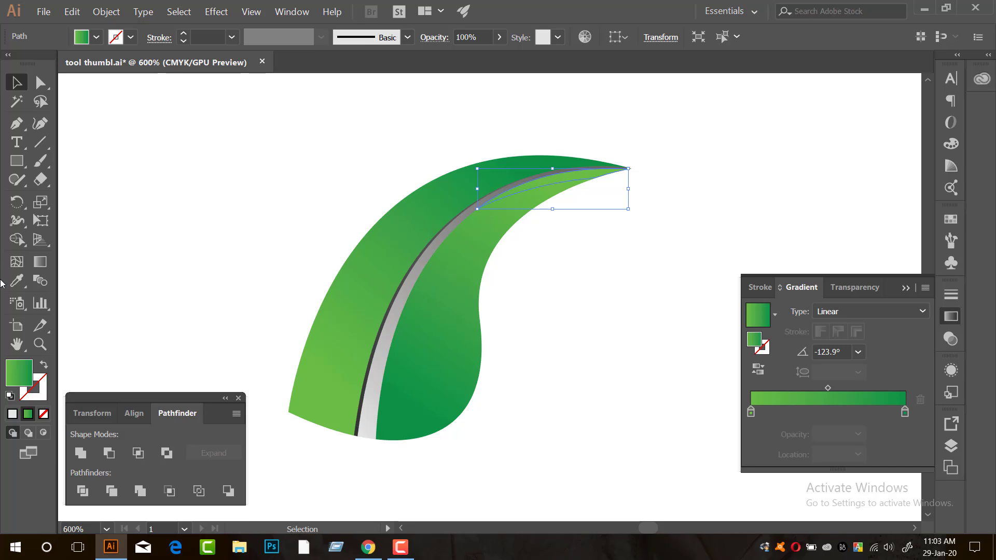
click(40, 261)
scroll(580, 183, up, 2)
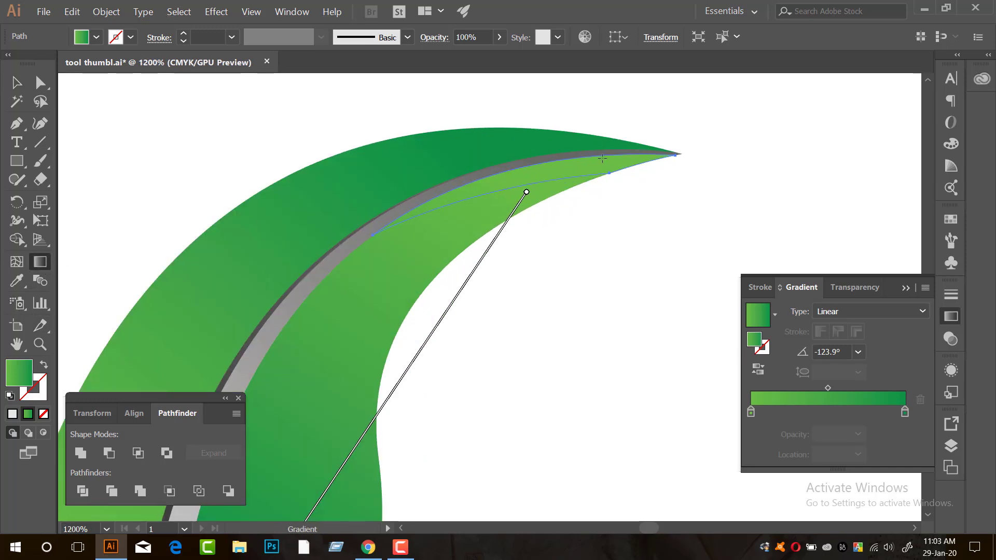
drag(607, 158, 502, 190)
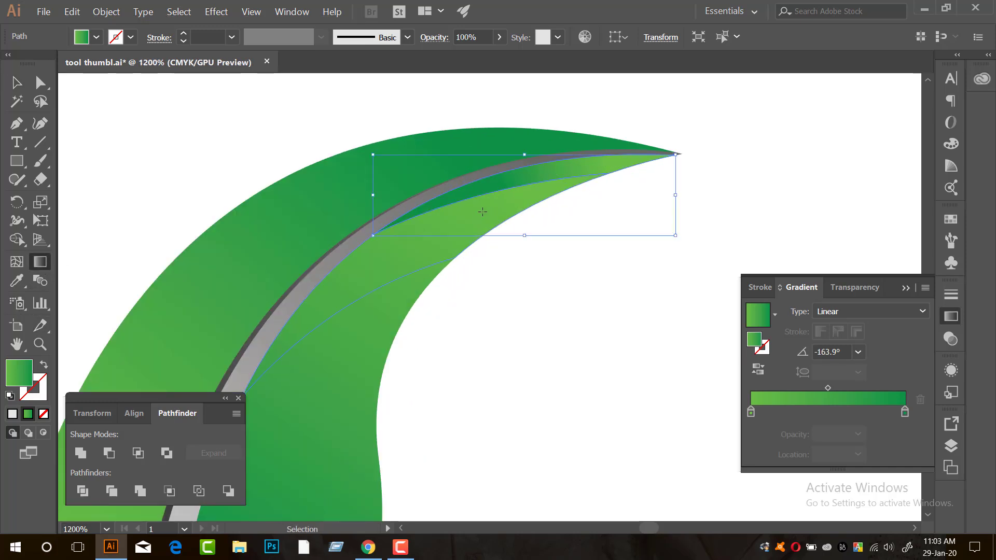
ctrl+click(488, 210)
mouse_move(519, 236)
mouse_down()
mouse_move(351, 267)
mouse_move(364, 294)
mouse_up()
- Redirect the gradients of the right half's two lower segments from the outer edge toward the vein, the lowest at about -136°
ctrl+click(389, 319)
drag(374, 379, 498, 267)
key(ctrl+z)
drag(417, 333, 493, 301)
scroll(411, 349, down, 1)
scroll(438, 318, down, 1)
ctrl+click(437, 324)
scroll(414, 384, down, 3)
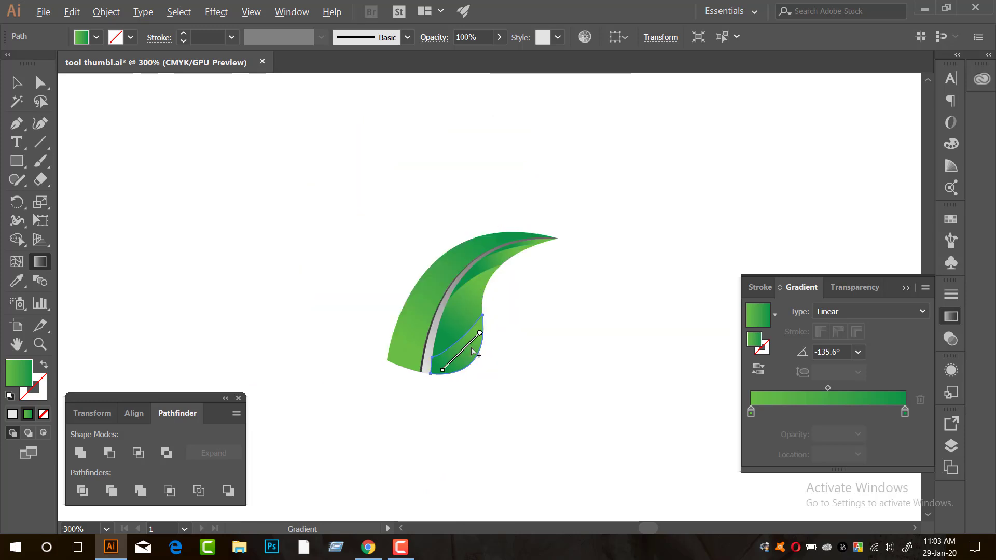
- Redirect the gradients of the left half's two uppermost segments to run from light green at the lower end to dark green toward the tip
scroll(424, 298, up, 2)
ctrl+click(567, 206)
scroll(578, 202, up, 2)
drag(516, 220, 595, 203)
drag(522, 239, 594, 210)
ctrl+click(385, 271)
drag(282, 408, 537, 168)
- Redirect the gradients of the left half's two lower segments from light at the bottom to dark at the top, the lowest at about 112°
ctrl+click(429, 316)
drag(433, 389, 446, 154)
drag(398, 338, 454, 209)
ctrl+click(426, 331)
drag(455, 362, 389, 195)
click(16, 83)
click(300, 263)
scroll(382, 302, down, 4)
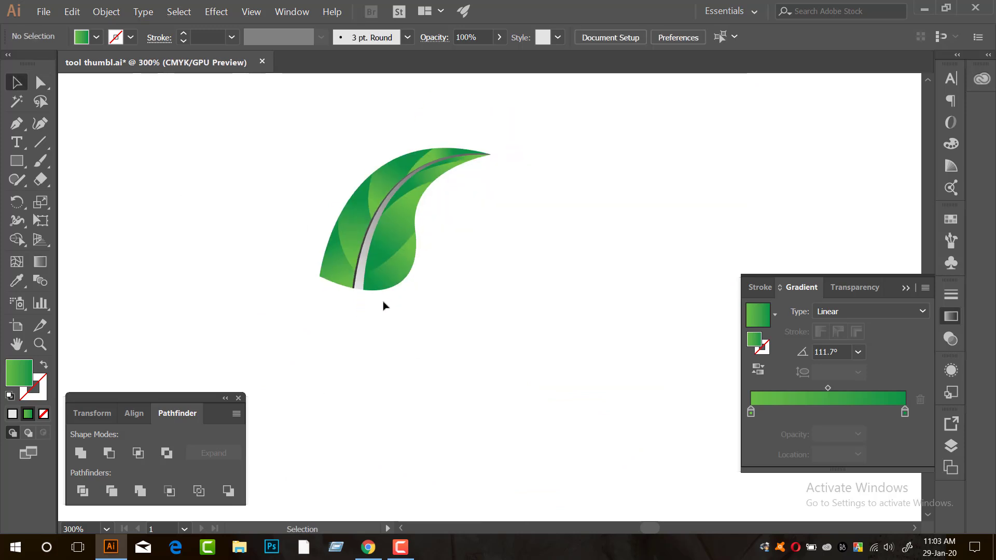
scroll(508, 286, down, 2)
scroll(510, 286, up, 4)
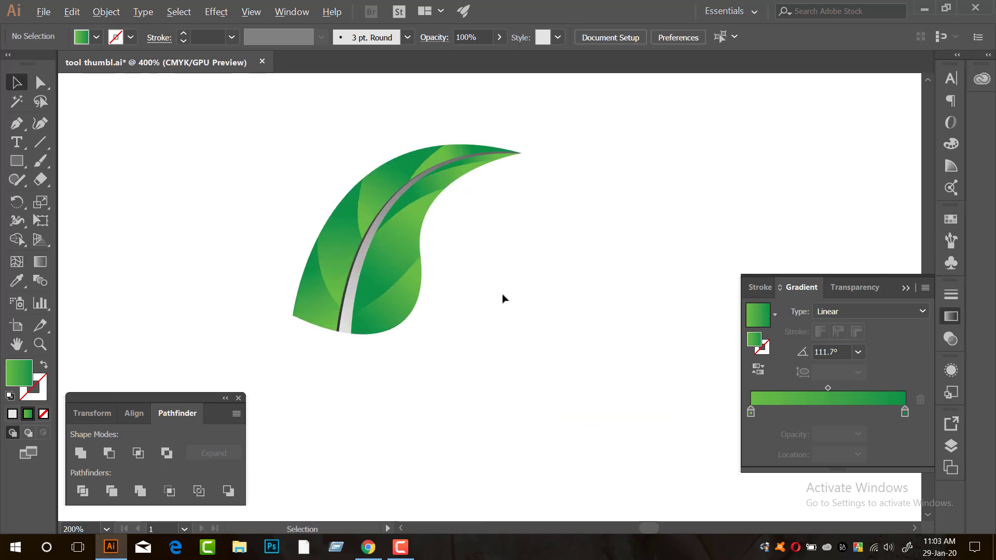
- Group all the pieces of the leaf into one object
drag(616, 391, 179, 95)
key(a)
key(ctrl+g)
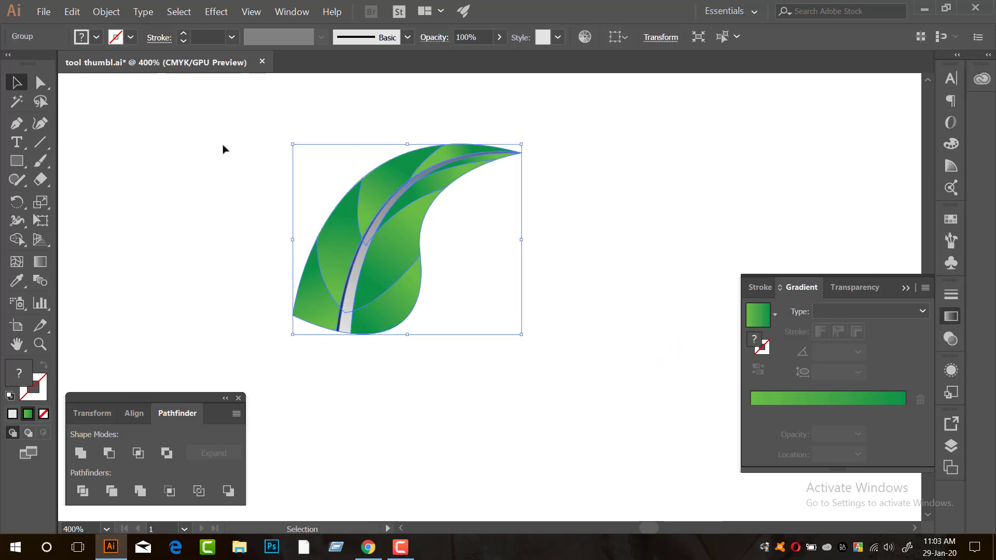
click(223, 149)
- Add a smaller copy of the leaf at the lower right of the original
scroll(414, 199, down, 2)
click(416, 199)
scroll(416, 199, up, 1)
drag(419, 194, 480, 249)
- Rotate the small leaf 180° and place it beside the large leaf's lower right edge
drag(557, 208, 396, 324)
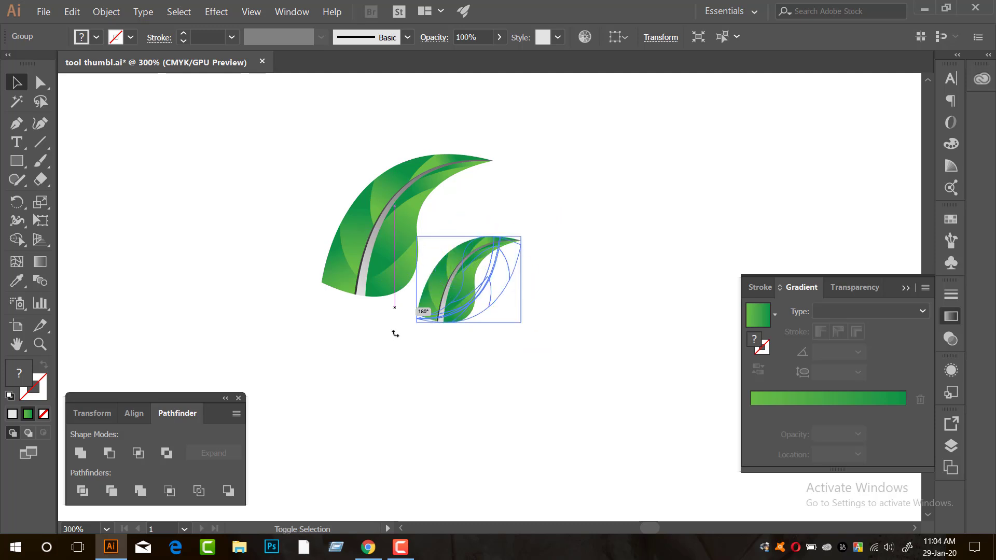
drag(394, 358, 395, 358)
click(416, 356)
scroll(449, 273, up, 2)
drag(498, 287, 448, 273)
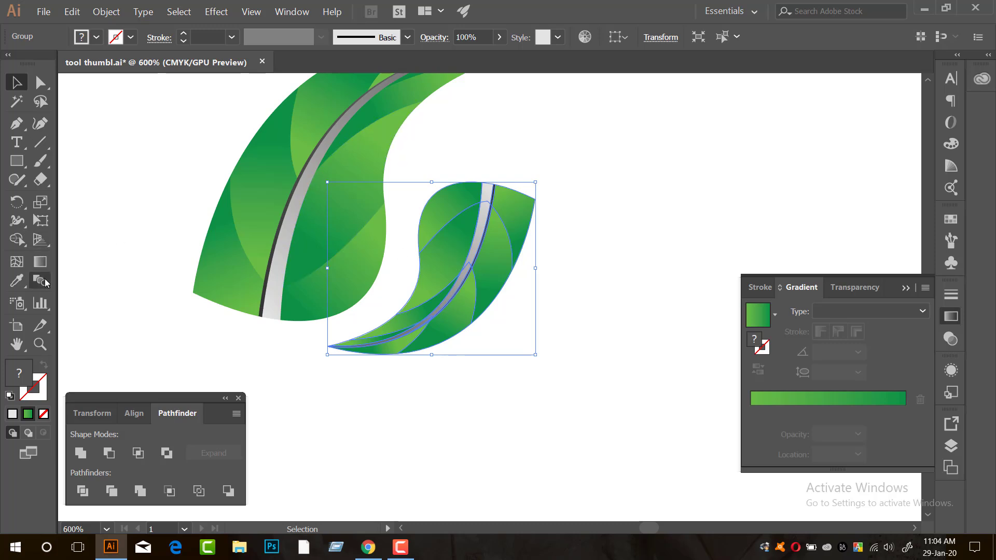
- Shear the small leaf slightly so its top slants to the right, undoing the excess slant
click(46, 203)
drag(46, 204, 104, 229)
drag(535, 199, 558, 195)
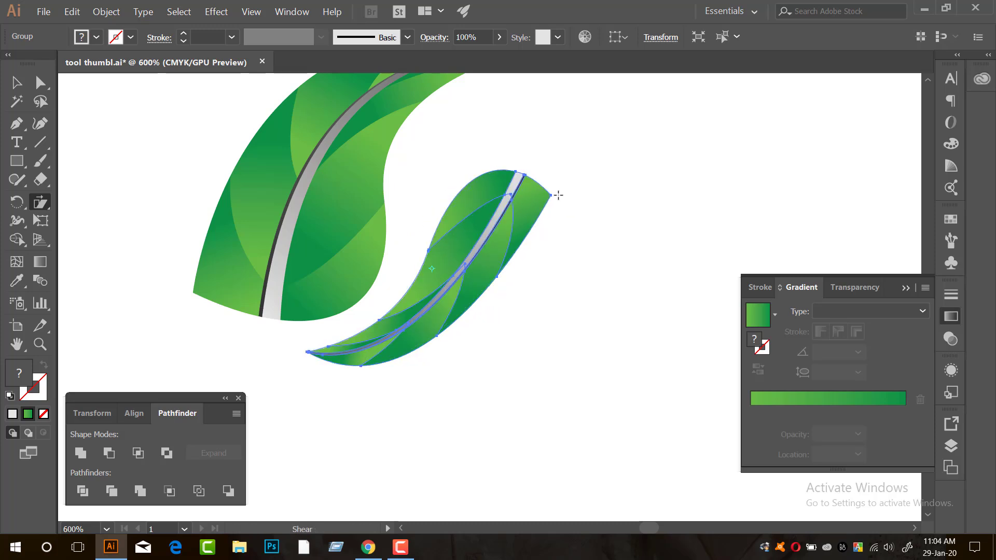
key(ctrl+z)
key(v)
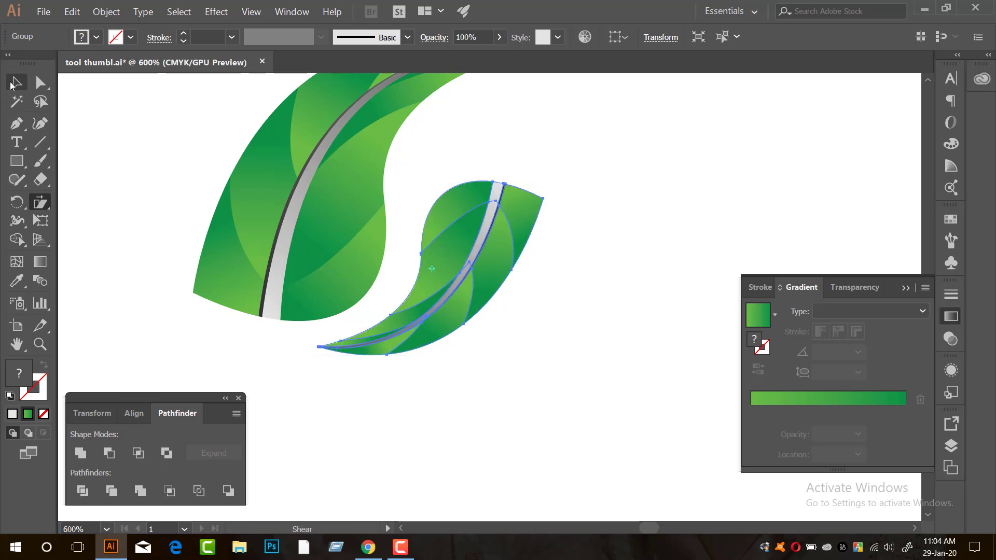
- Move the small leaf closer to the large one, leaving an even curved gap between them
click(478, 156)
drag(451, 251, 440, 255)
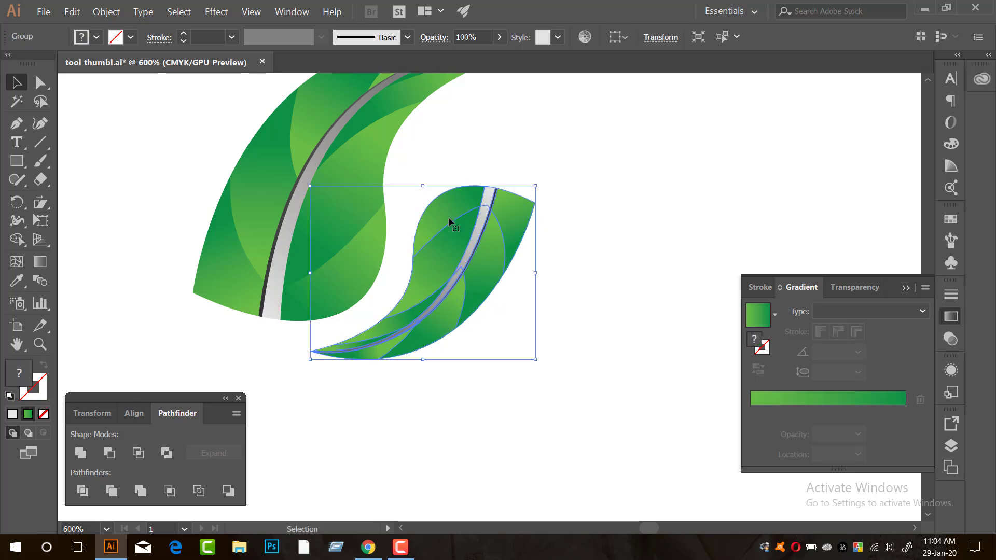
click(455, 155)
scroll(457, 199, down, 4)
drag(501, 166, 483, 231)
scroll(467, 214, up, 2)
click(434, 262)
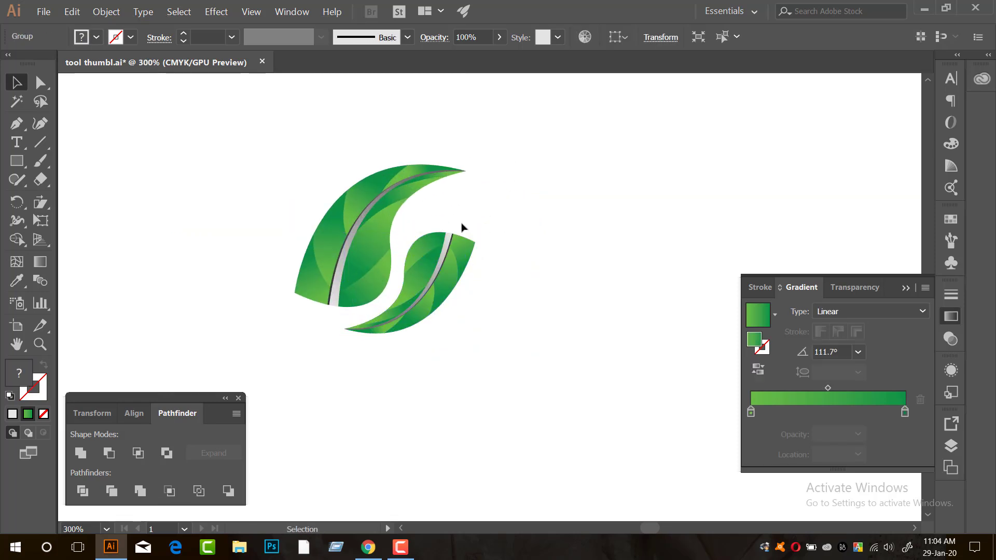
click(473, 208)
scroll(422, 257, up, 1)
drag(414, 284, 417, 282)
click(445, 197)
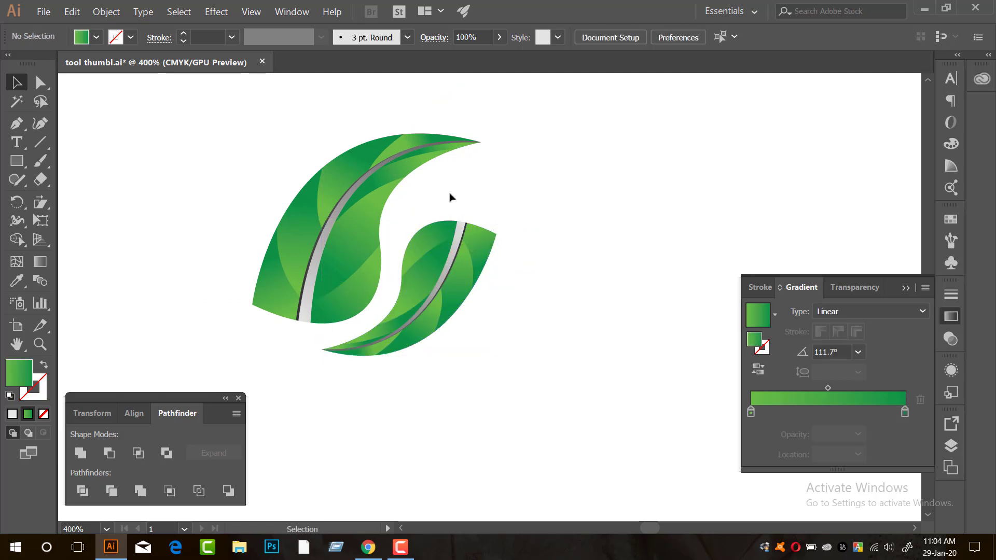
- Group the two leaves and enlarge the mark to about twice its size
scroll(445, 201, down, 5)
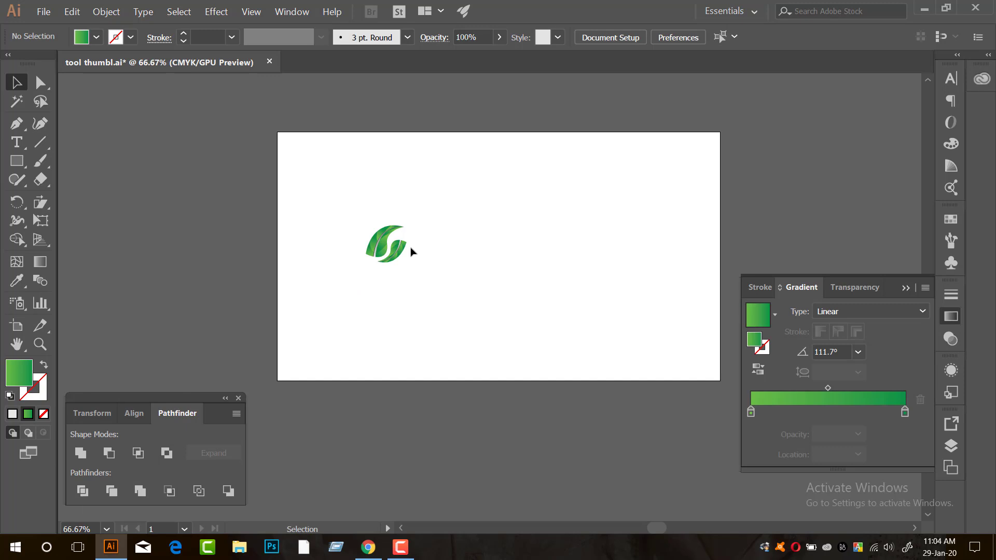
scroll(423, 257, up, 2)
drag(449, 306, 227, 126)
key(a)
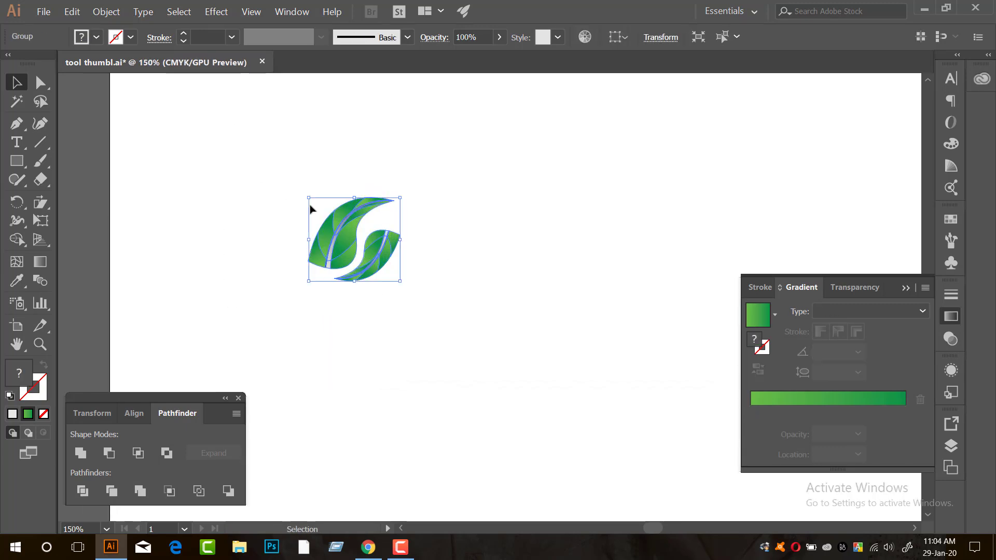
drag(400, 282, 448, 342)
click(496, 299)
- Reposition the enlarged two-leaf mark slightly within the left half of the artboard
scroll(495, 296, down, 3)
drag(519, 265, 457, 221)
scroll(383, 265, up, 2)
click(496, 263)
scroll(305, 274, up, 1)
drag(362, 267, 358, 248)
scroll(358, 248, down, 2)
drag(434, 221, 407, 226)
click(390, 229)
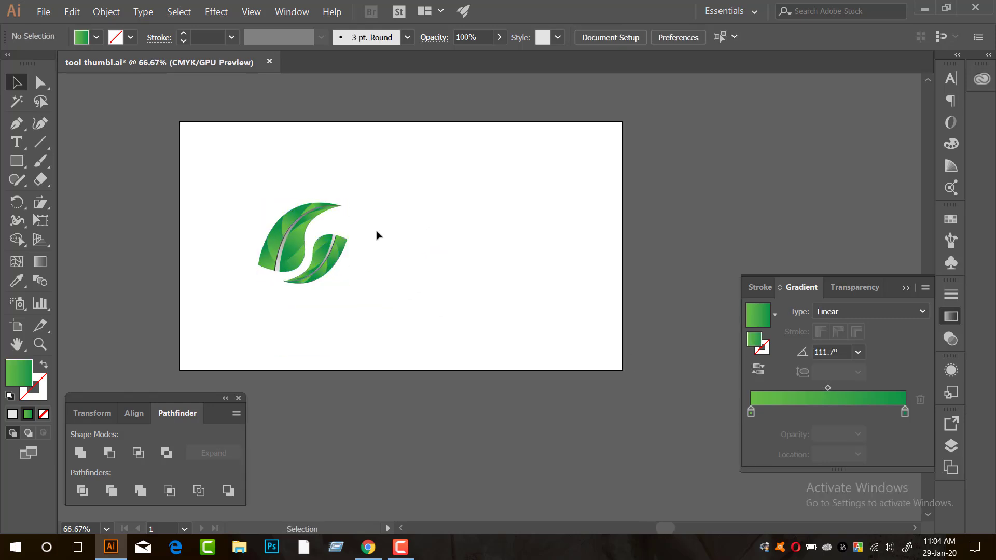
- Duplicate the leaf mark twice to form a row of three across the artboard, shifting the original slightly to the left
click(339, 255)
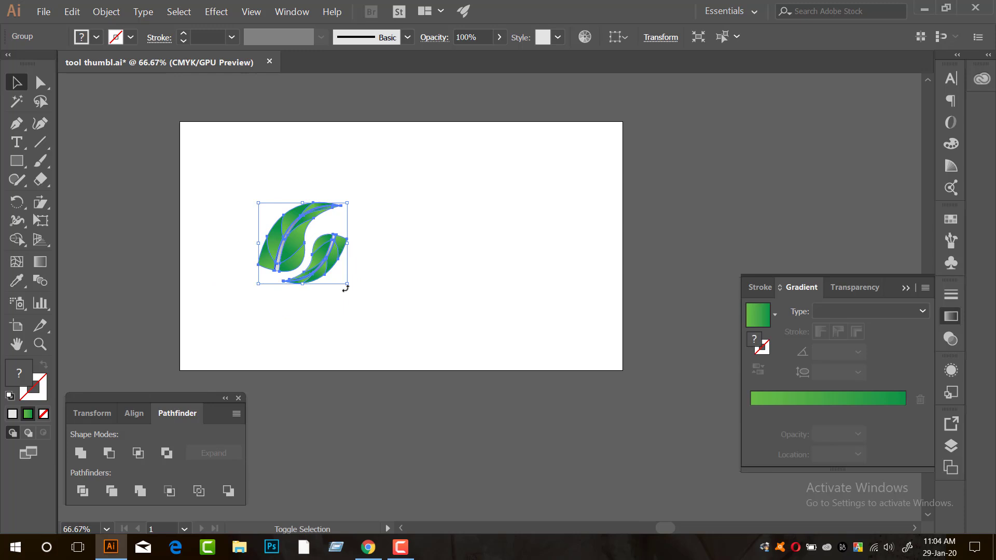
drag(291, 232, 409, 237)
drag(319, 276, 302, 276)
drag(418, 259, 523, 241)
- Align the three leaf marks by their bottom edges
key(ctrl+shift+a)
key(ctrl+a)
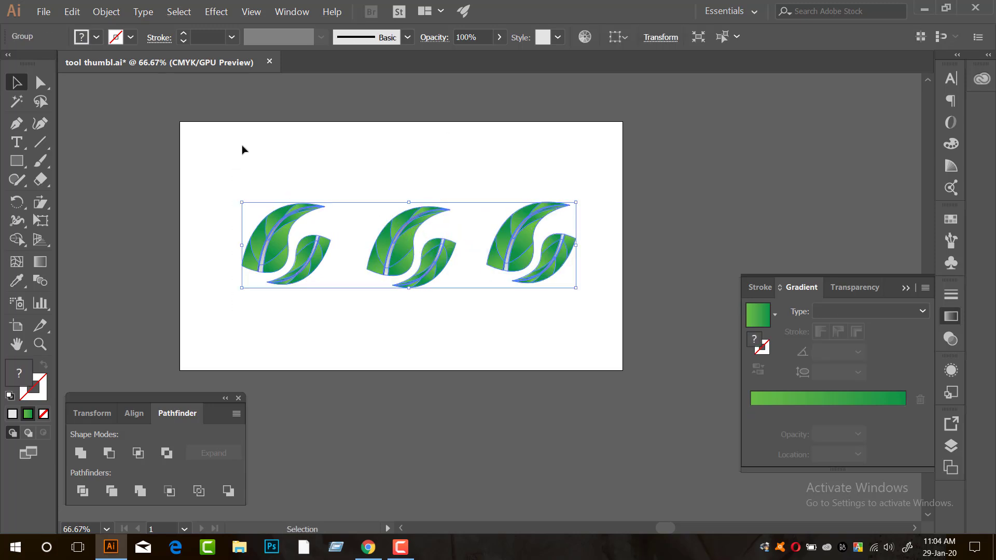
click(133, 417)
click(232, 453)
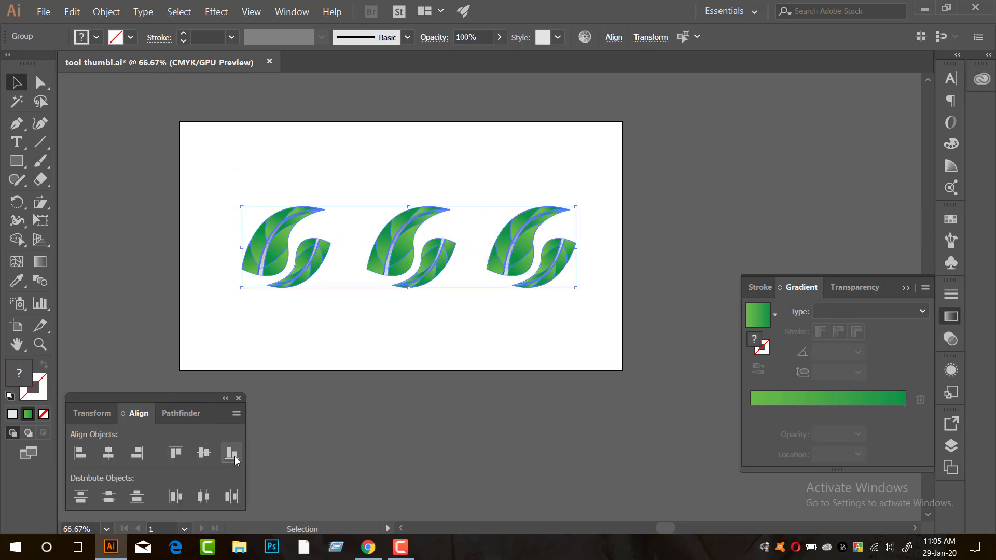
click(438, 310)
- Examine the three leaf marks and their gradient shading up close and across the artboard
scroll(439, 310, down, 1)
scroll(439, 296, up, 2)
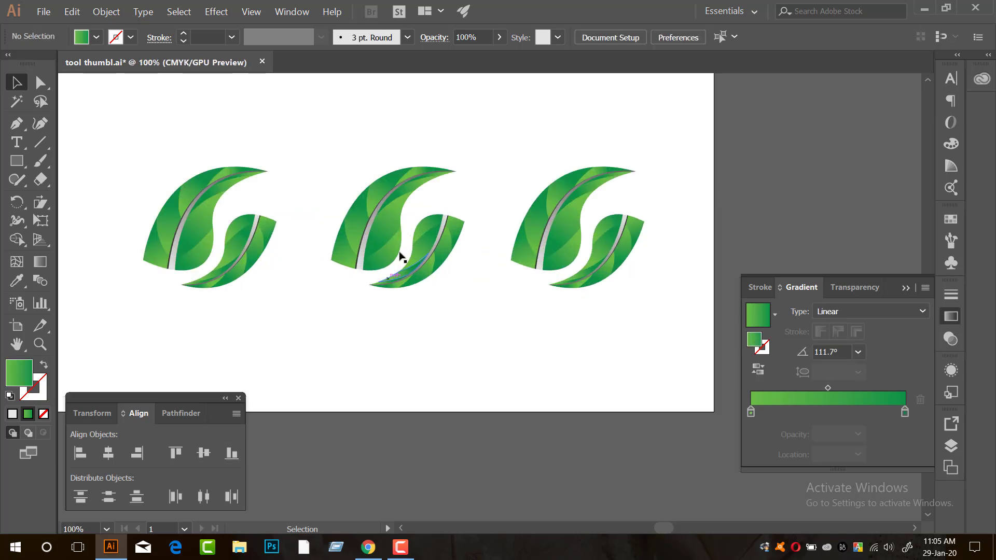
scroll(400, 216, up, 2)
click(389, 208)
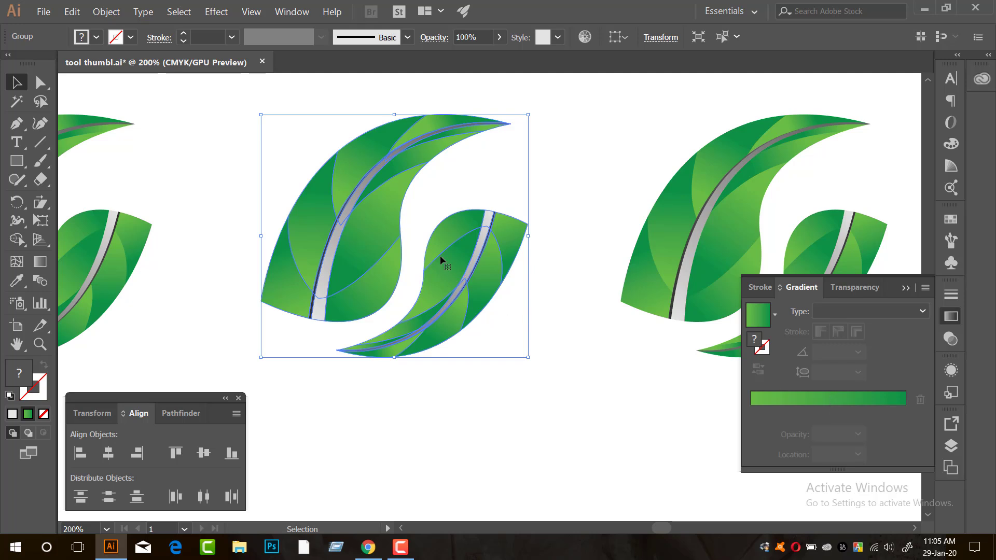
scroll(244, 212, down, 3)
click(203, 211)
click(186, 199)
key(ctrl+shift+a)
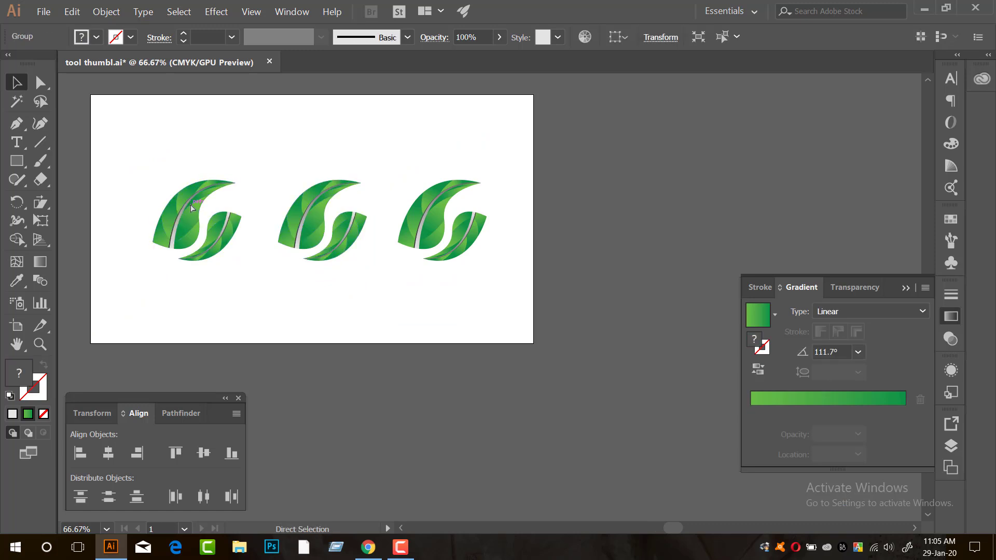
scroll(310, 211, up, 3)
scroll(422, 271, up, 3)
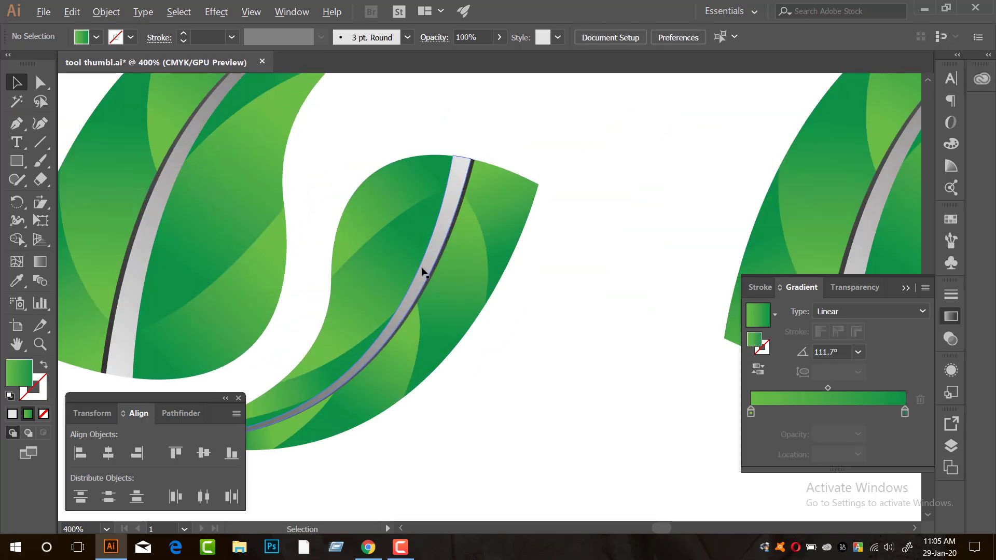
scroll(443, 280, down, 4)
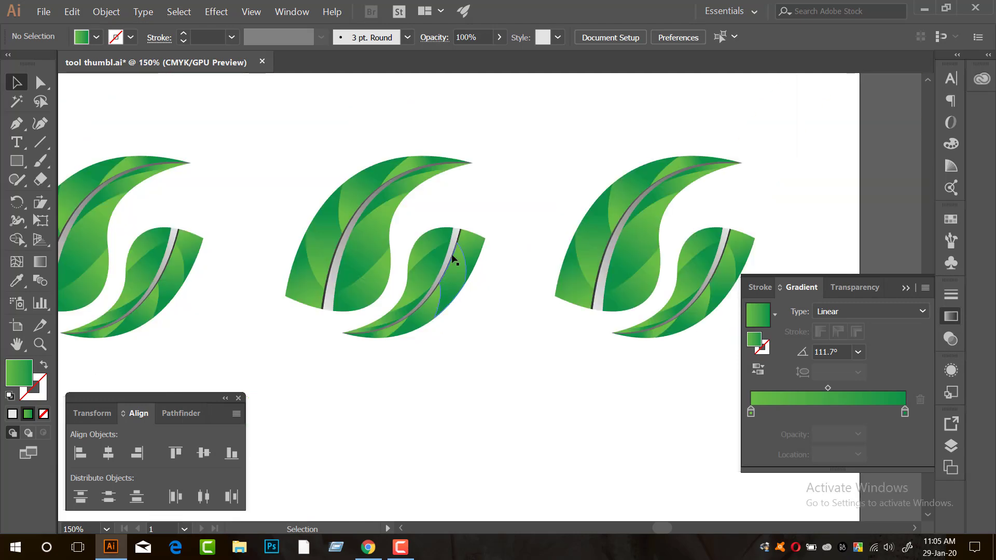
- Select the green gradient pieces of the middle and right leaf marks with the Magic Wand
scroll(342, 223, up, 1)
click(16, 106)
click(354, 209)
scroll(393, 262, down, 1)
scroll(397, 257, down, 3)
scroll(399, 260, up, 3)
scroll(480, 304, down, 3)
scroll(668, 389, up, 3)
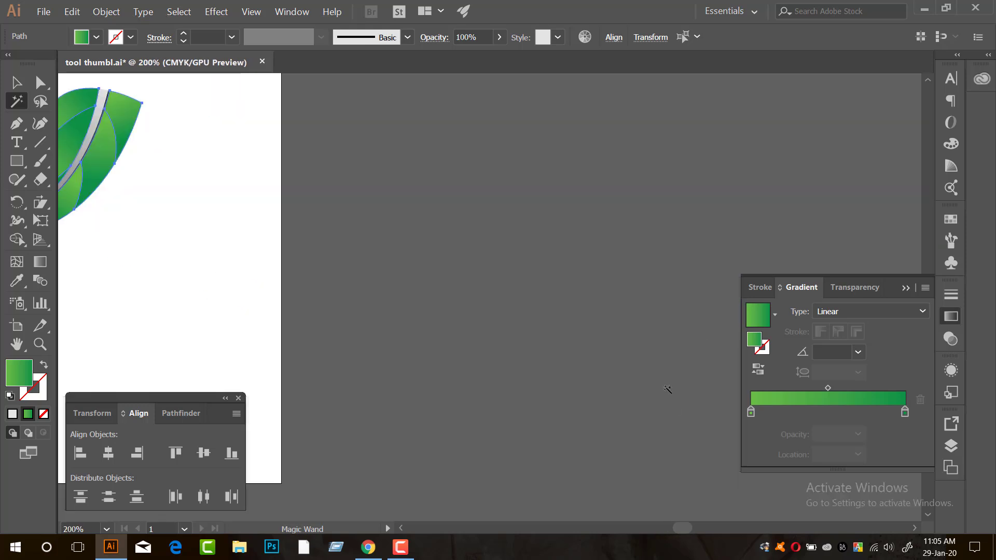
- Try a purple-to-pink gradient on the selected leaf pieces
double_click(752, 413)
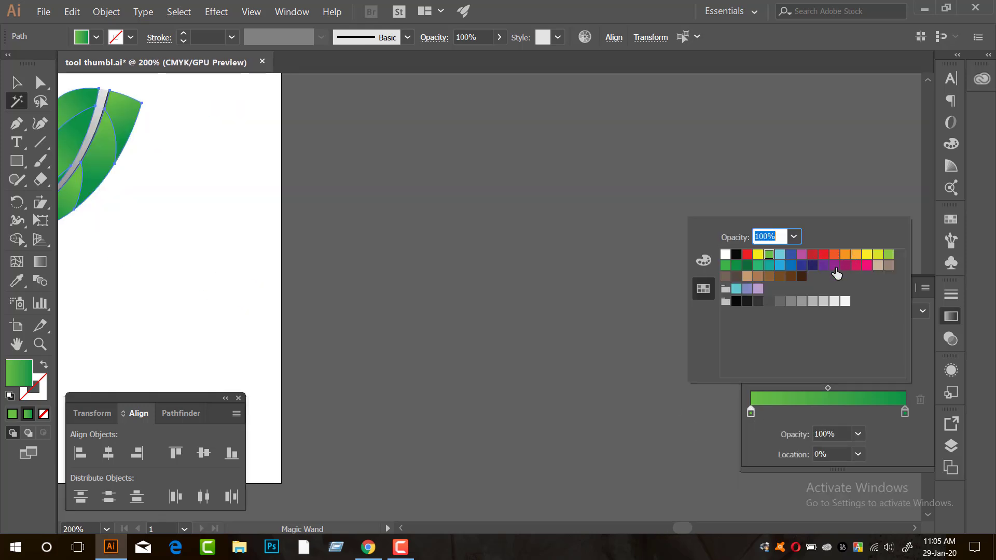
click(834, 265)
click(905, 412)
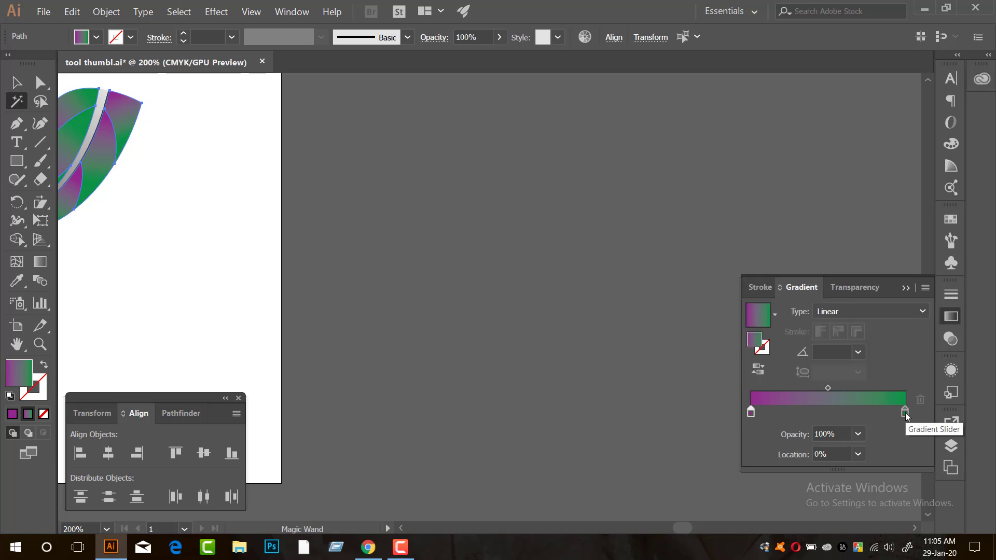
double_click(905, 412)
click(867, 266)
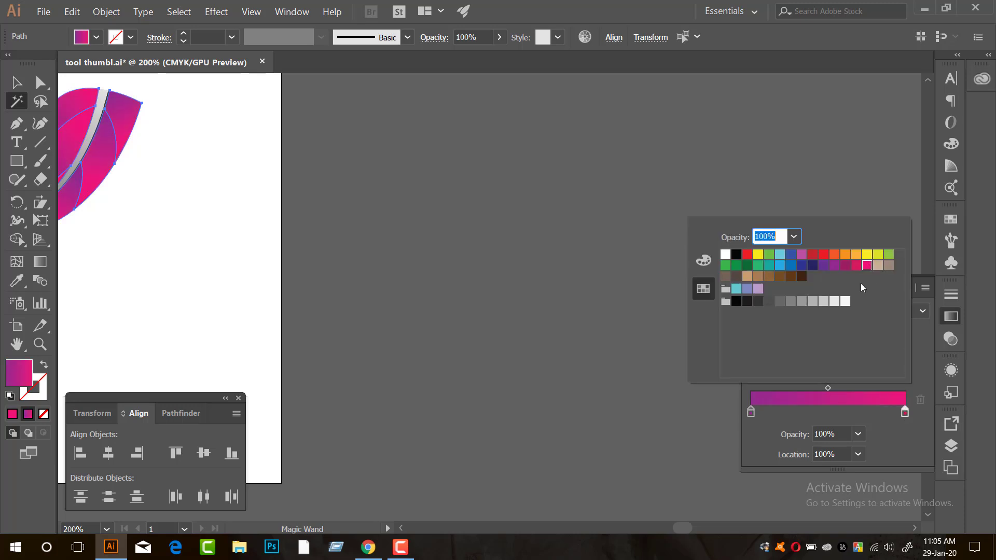
- Recolor the selected leaf pieces with a linear gradient from yellow-green to orange
click(749, 412)
double_click(749, 413)
click(803, 257)
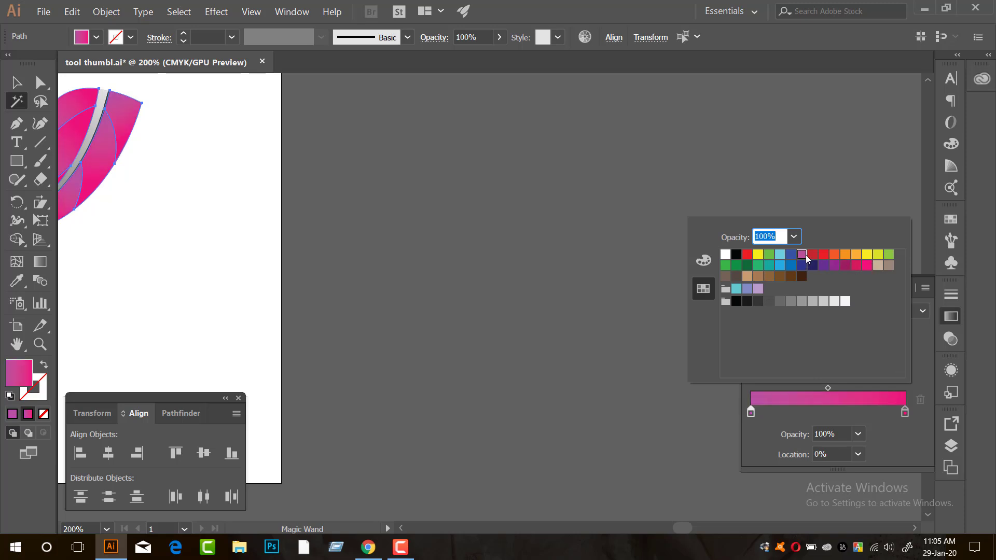
click(834, 256)
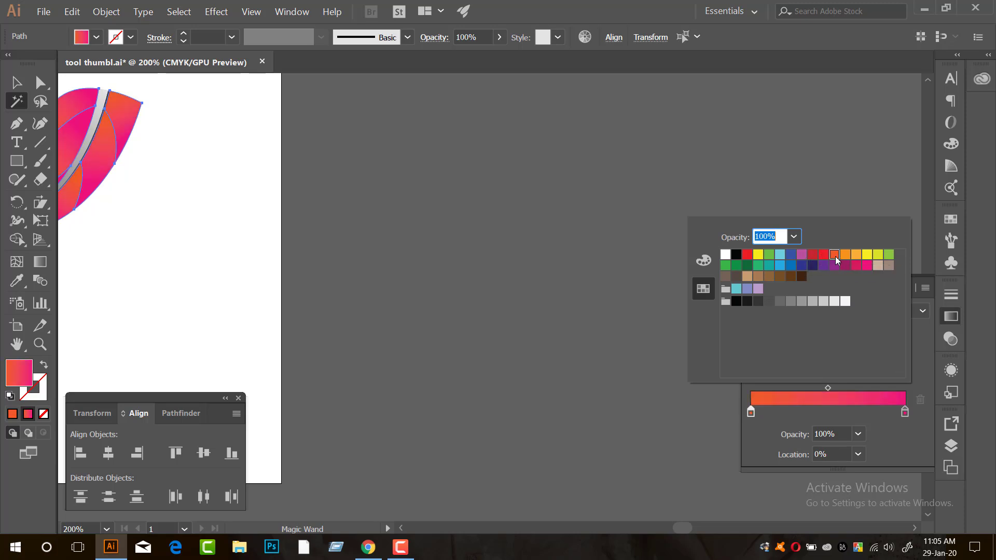
click(878, 255)
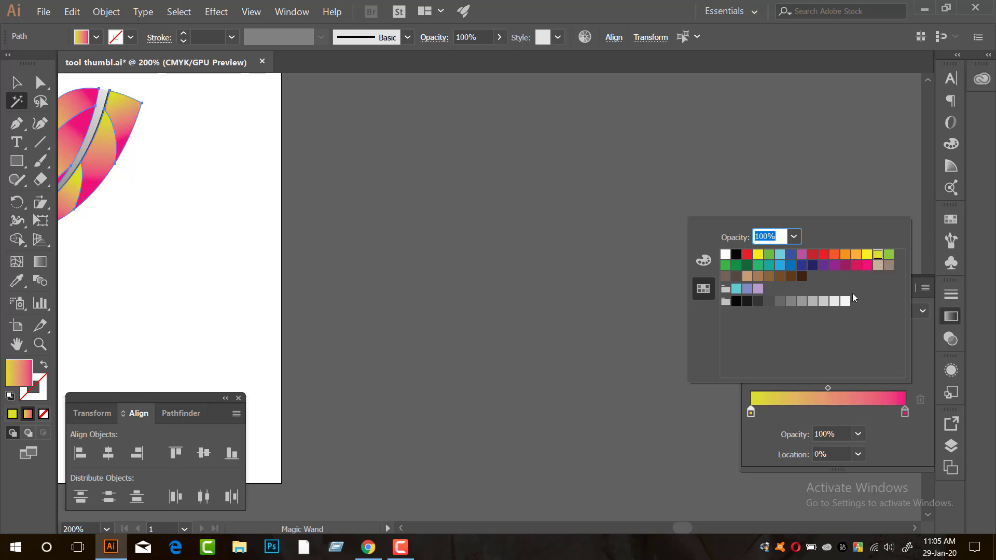
double_click(904, 415)
click(844, 254)
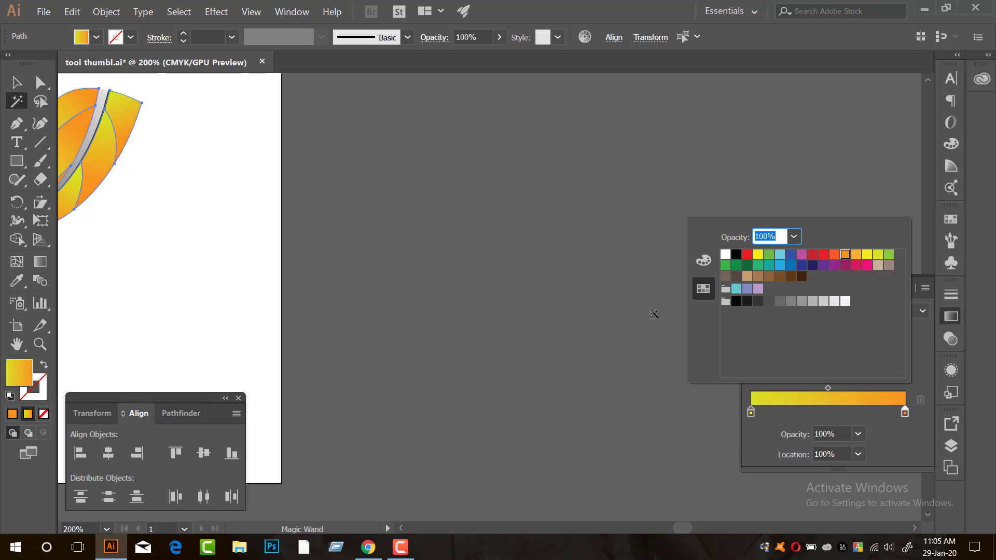
- Inspect the recolored middle and right leaf marks and clear the selection
click(16, 78)
click(187, 201)
drag(210, 230, 594, 233)
scroll(531, 253, down, 2)
scroll(468, 185, up, 1)
click(428, 163)
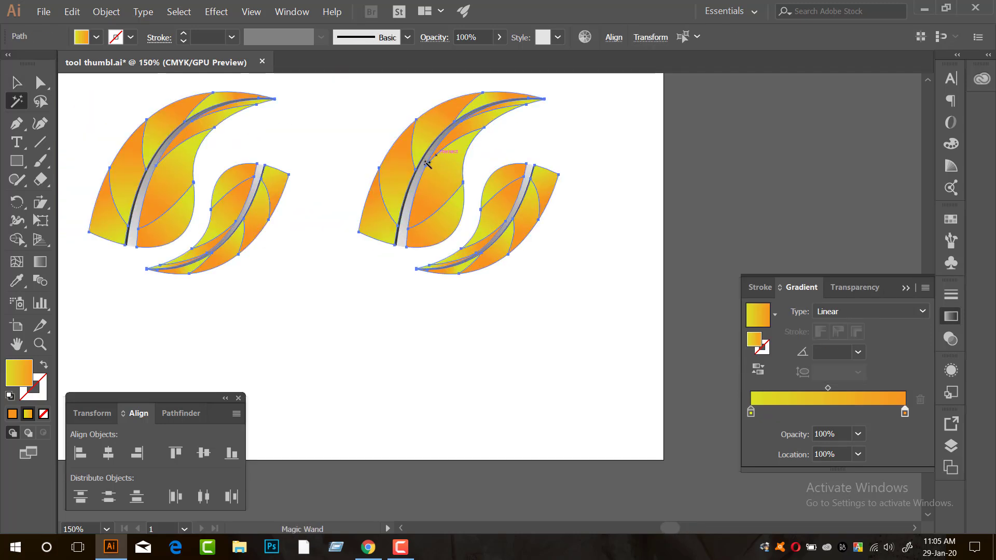
key(v)
click(313, 310)
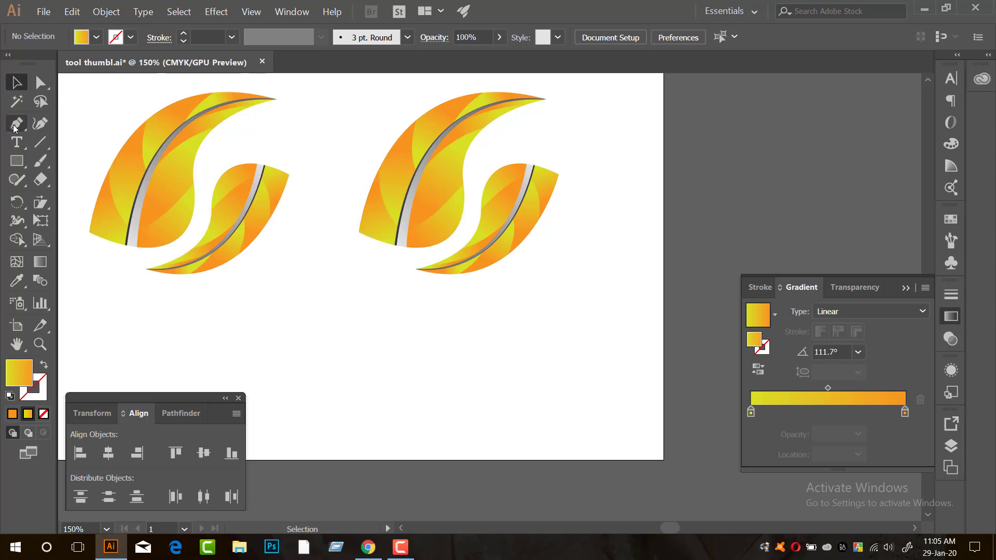
- Recolor only the right leaf mark's yellow-orange pieces with a medium gray to lighter gray gradient, using the Magic Wand selection
click(17, 101)
click(392, 166)
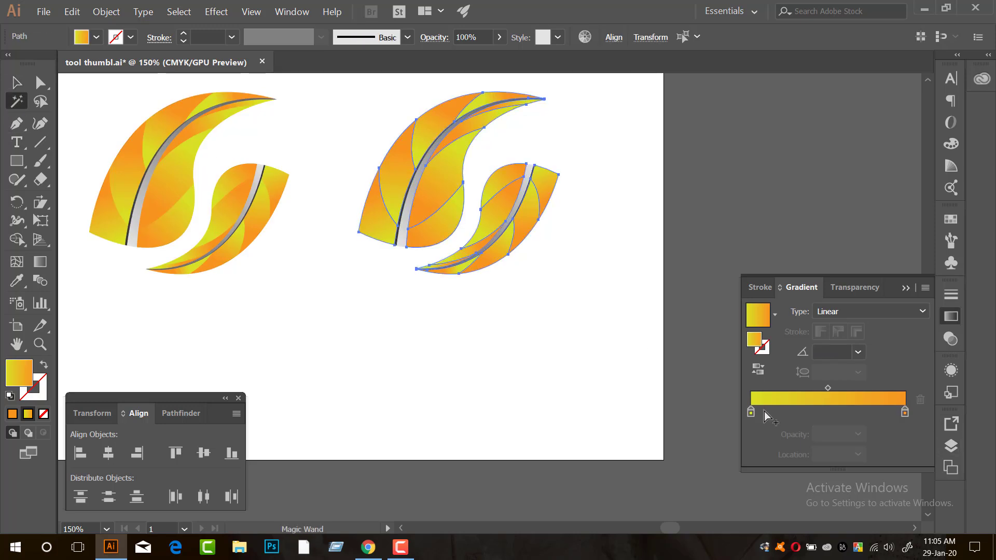
click(751, 412)
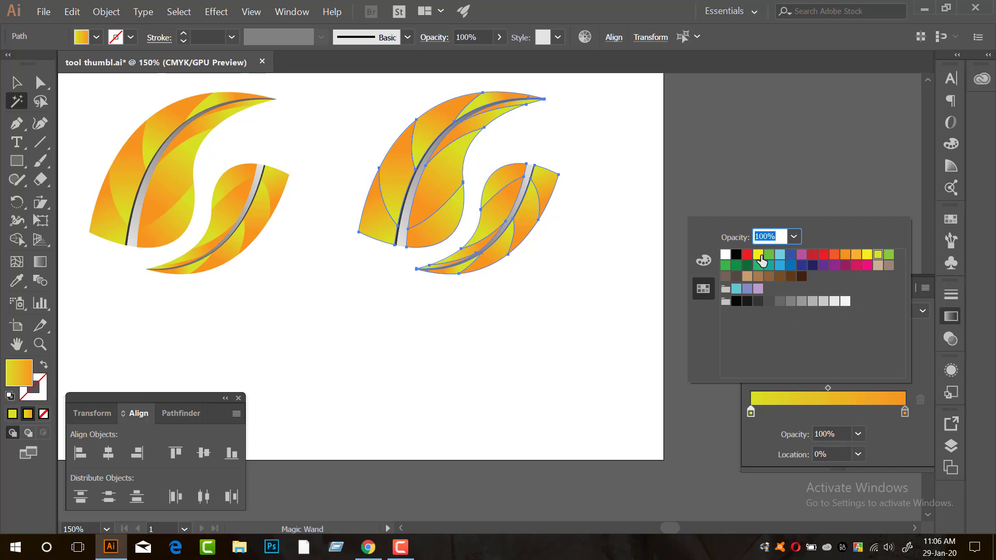
click(791, 302)
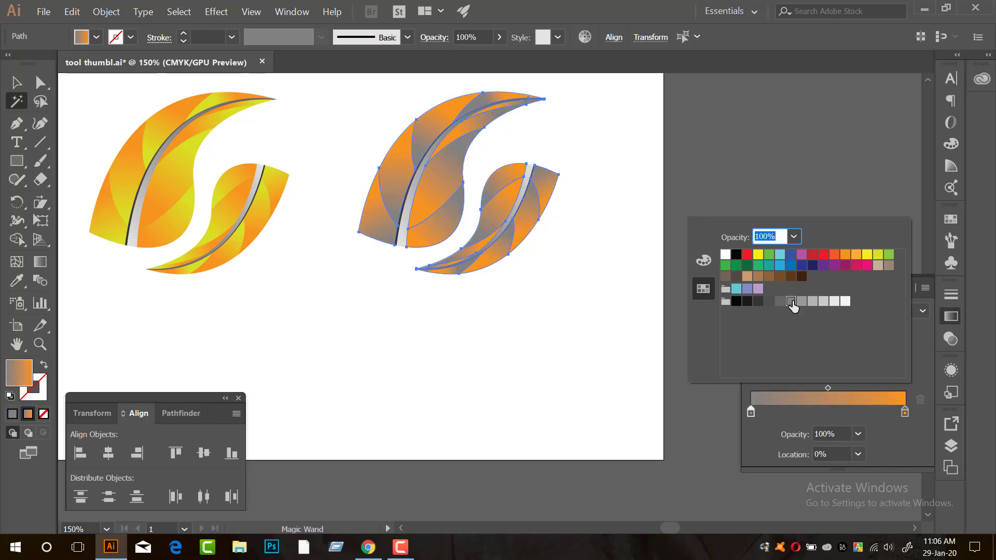
click(904, 412)
double_click(905, 413)
click(812, 301)
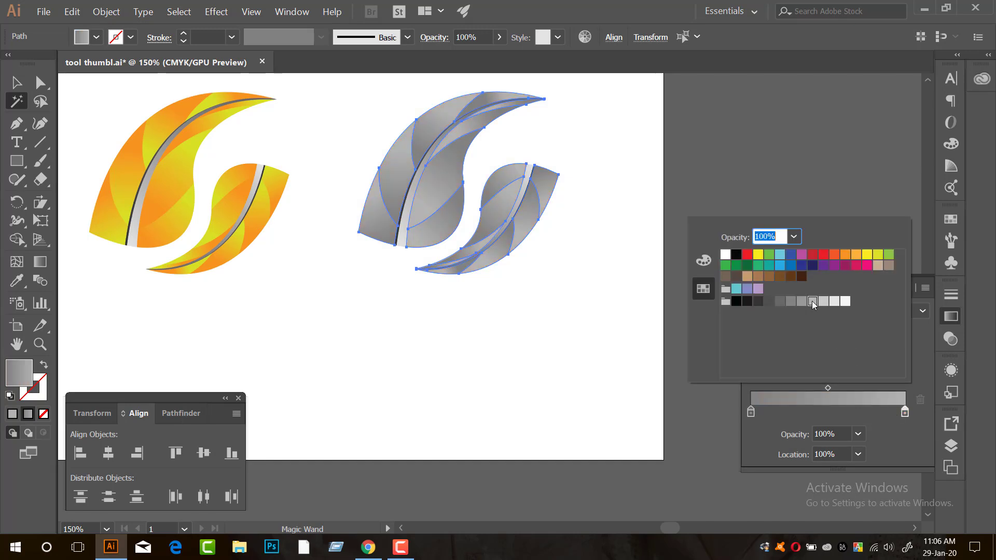
click(16, 82)
click(269, 269)
- Draw a rectangle covering the whole artboard
scroll(427, 323, down, 3)
drag(394, 324, 477, 301)
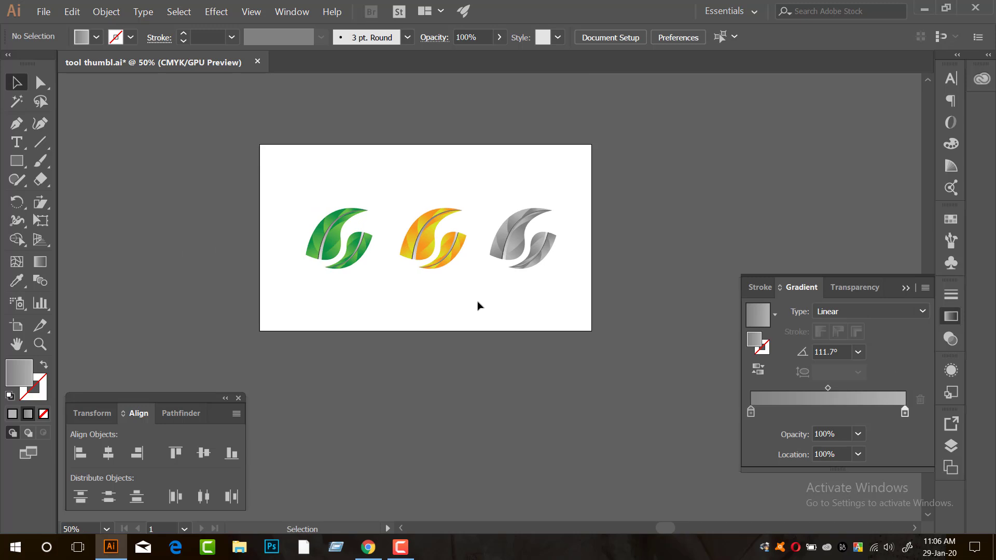
scroll(469, 291, up, 1)
click(16, 161)
drag(187, 94, 631, 344)
key(v)
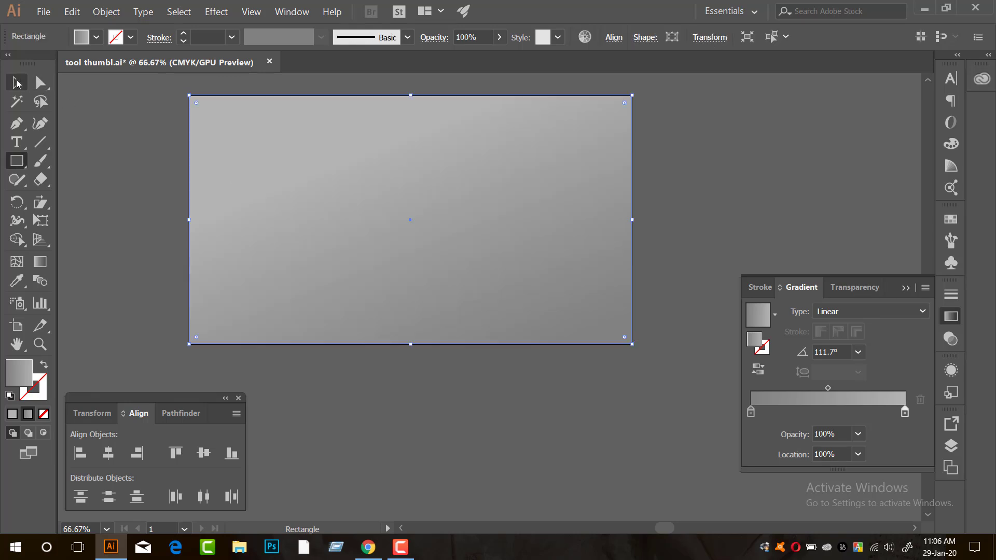
- Send the artboard-sized rectangle to the back behind the three leaf marks and fill it with solid blue
right_click(240, 136)
mouse_move(322, 310)
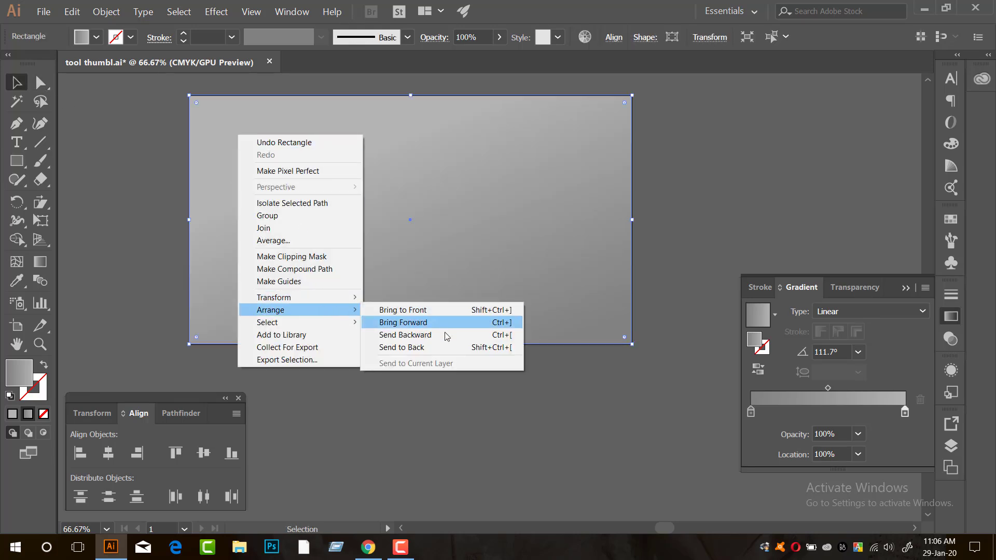
click(449, 347)
click(951, 218)
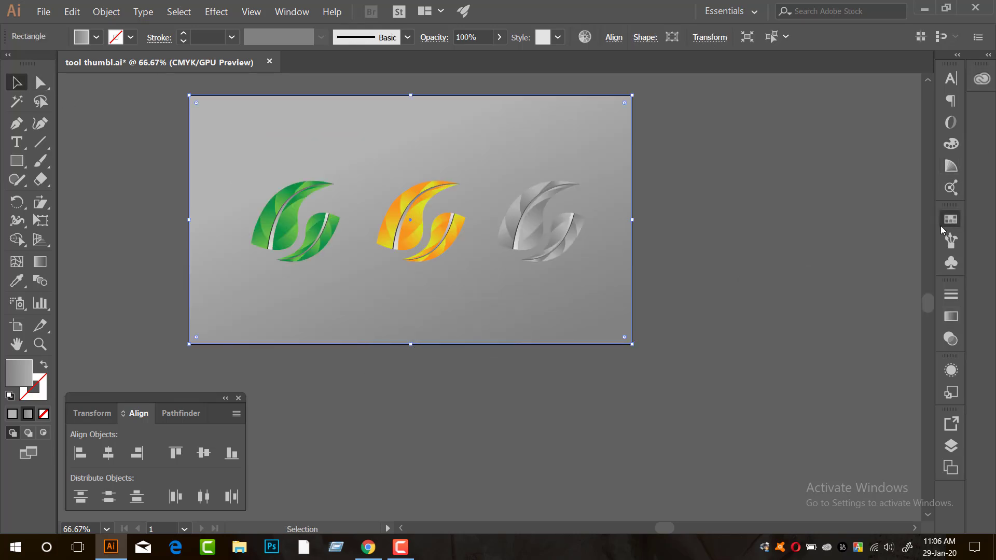
click(854, 271)
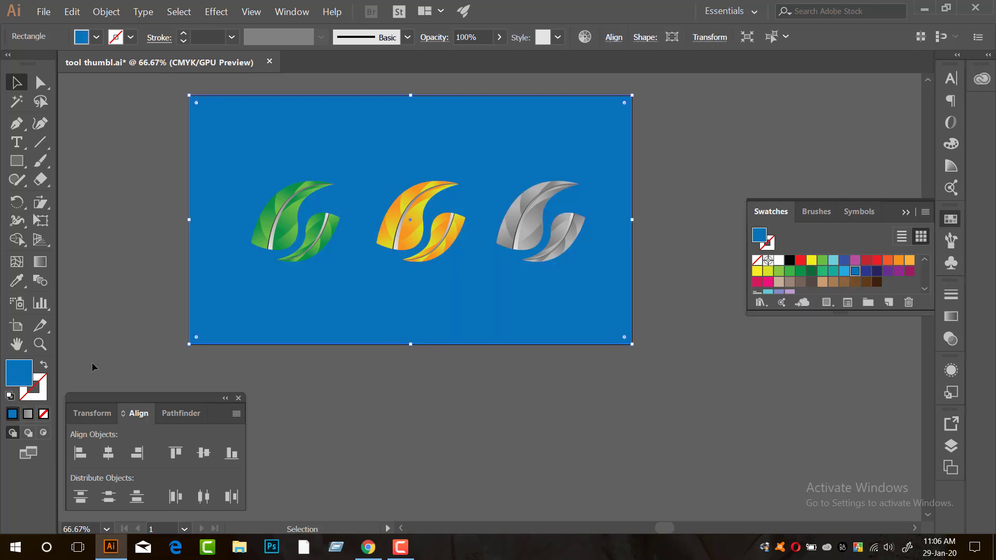